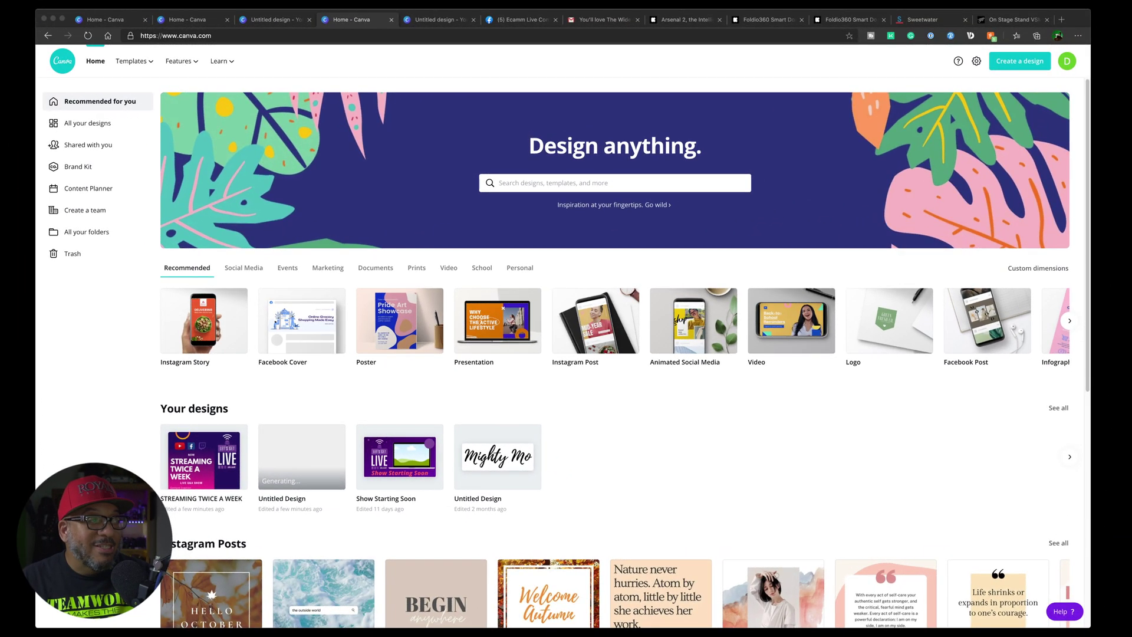
View the STREAMING TWICE A WEEK design as a reference, and return to the blank YouTube thumbnail design
left_click(204, 457)
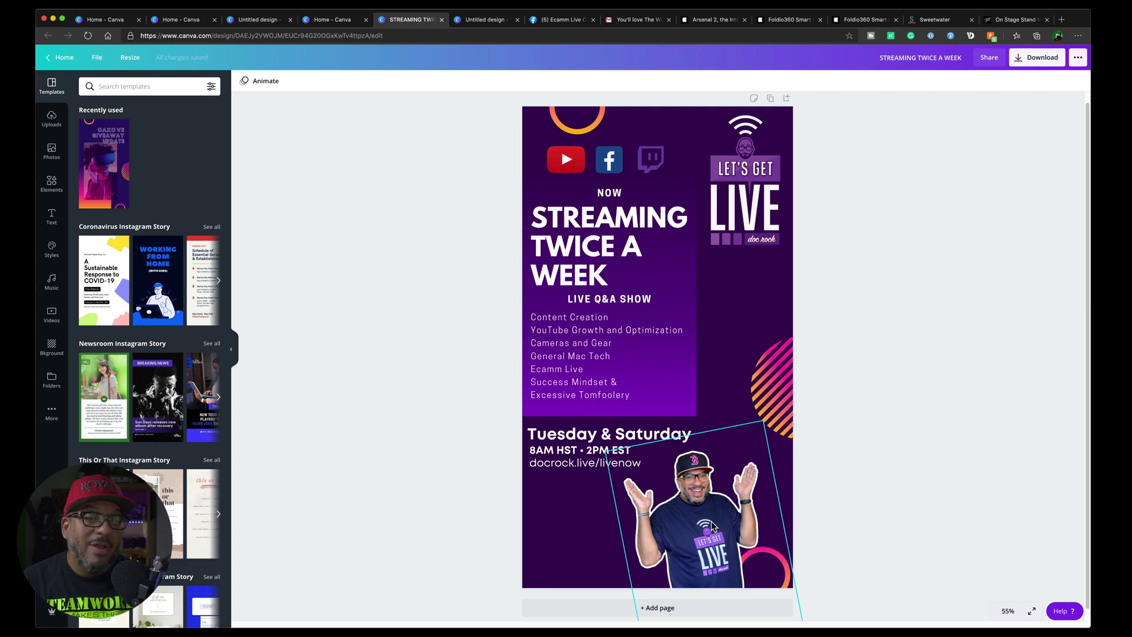
key("ctrl+Tab")
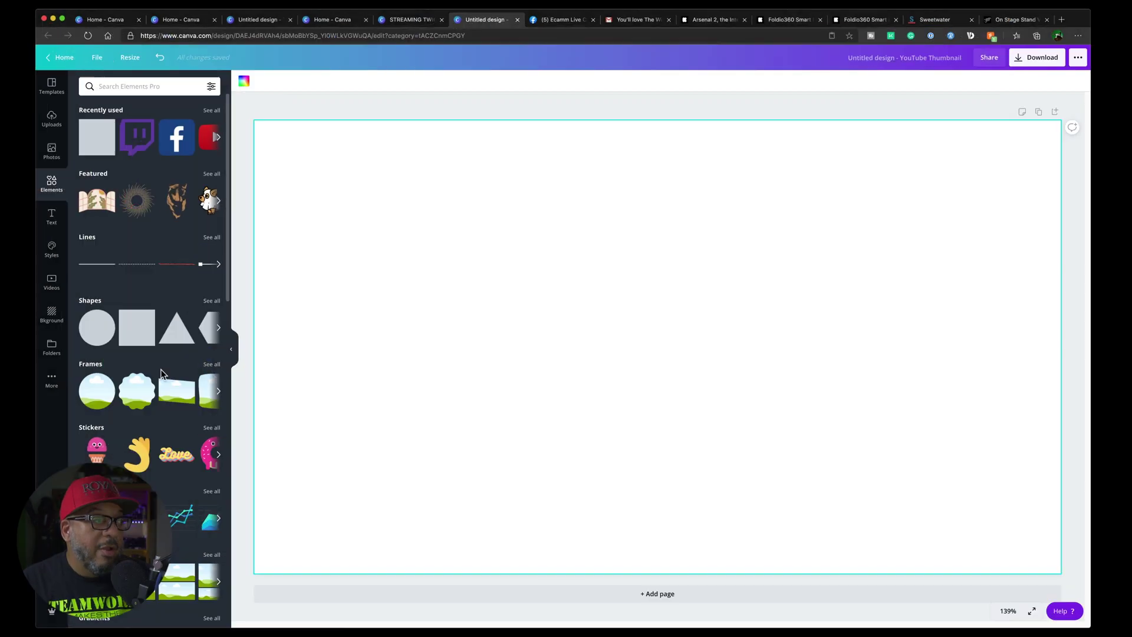
Add a square shape, stretch it to cover the whole page, and place it behind everything else
left_click(133, 330)
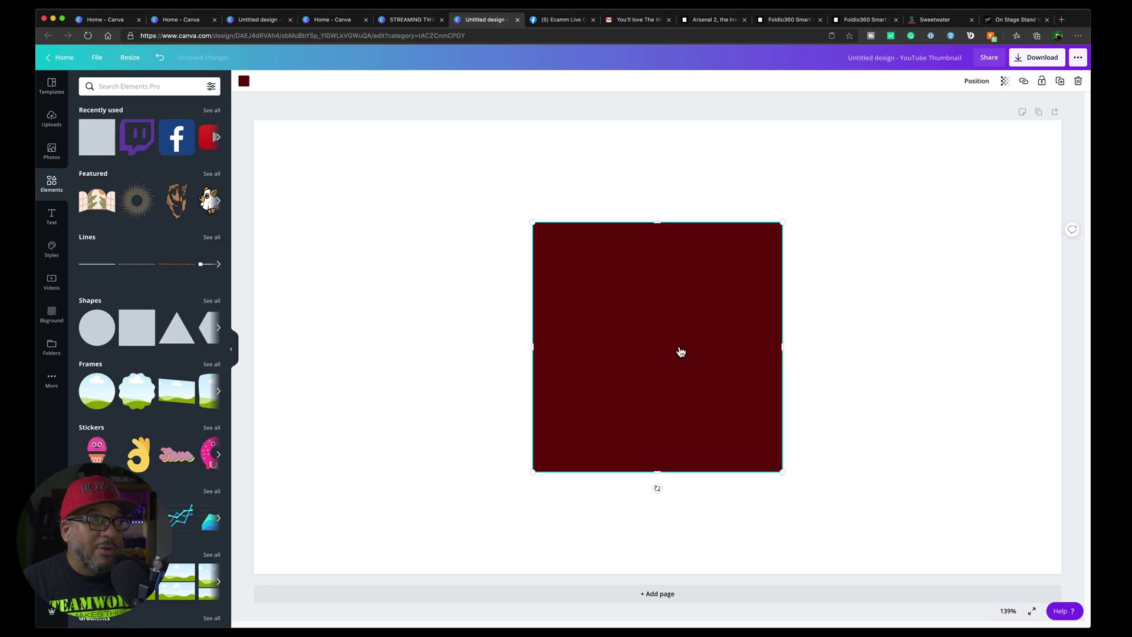
left_click_drag(680, 351, 384, 230)
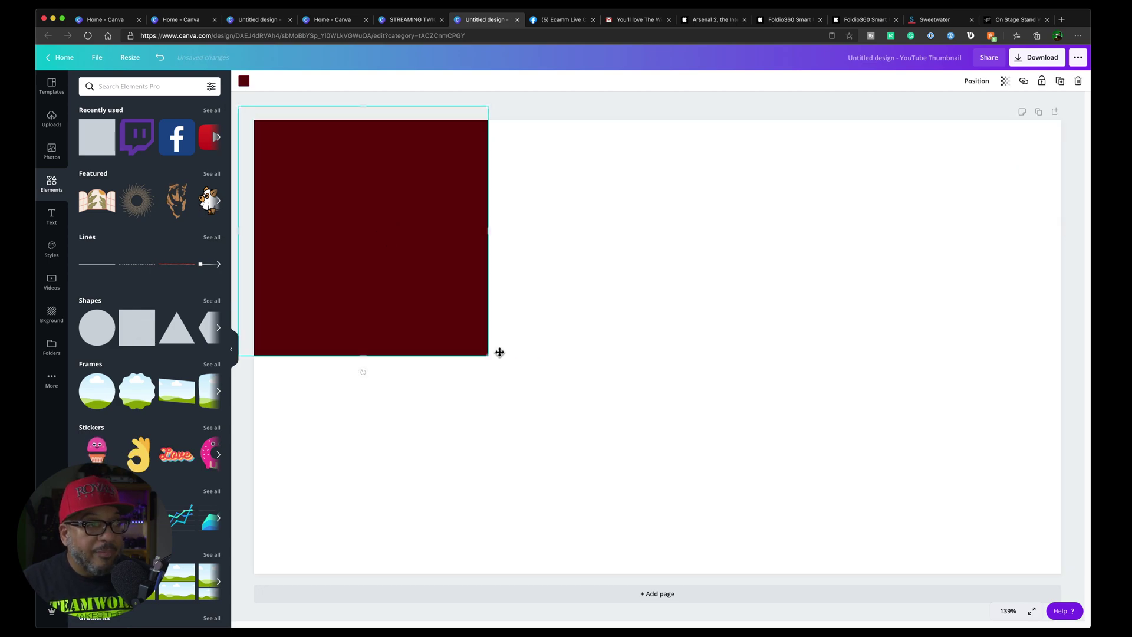
left_click_drag(490, 354, 832, 538)
mouse_move(636, 394)
left_mouse_down()
mouse_move(664, 379)
mouse_move(642, 374)
left_mouse_up()
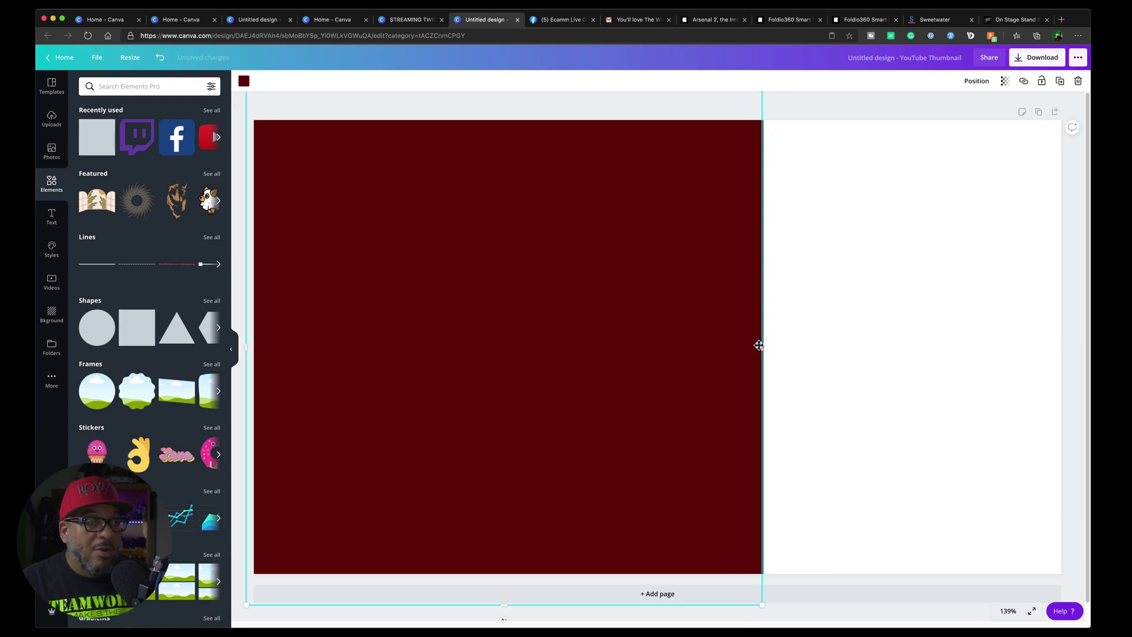
left_click_drag(761, 345, 1070, 352)
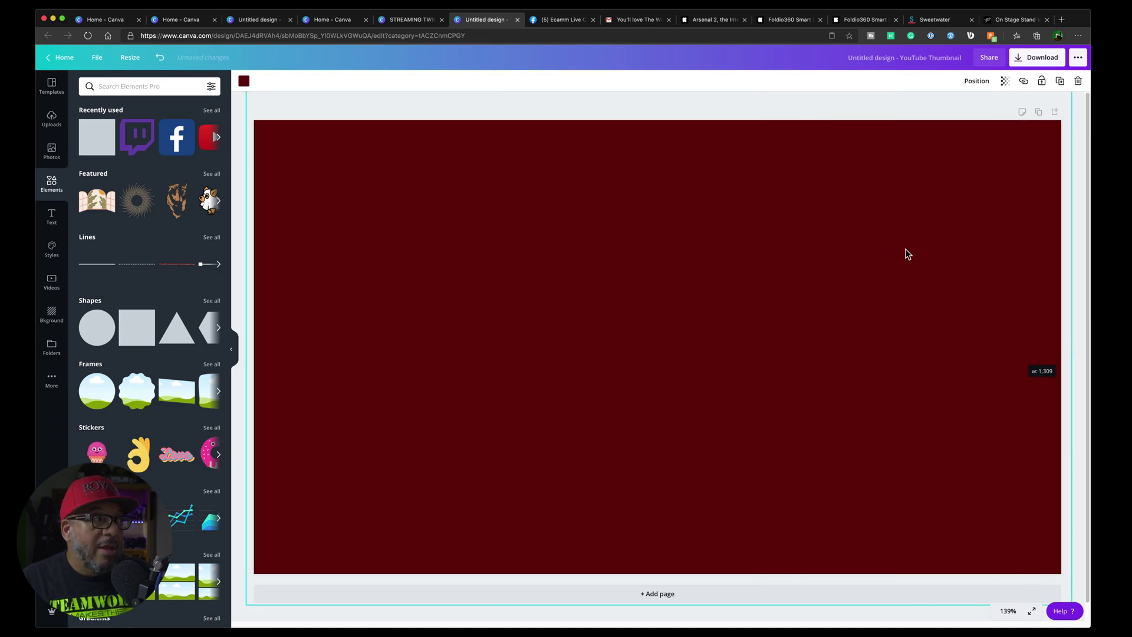
key("super+alt+bracketleft")
Recolor the page-filling shape with the darkest purple of the Let's Get Live palette and lock it
left_click(244, 82)
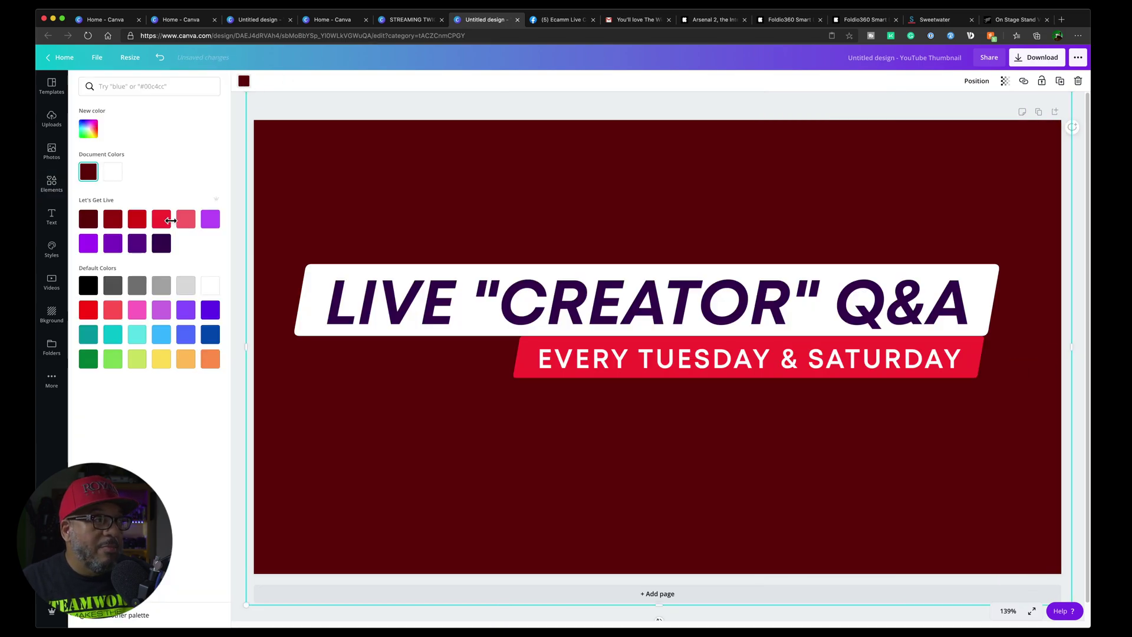
left_click(162, 242)
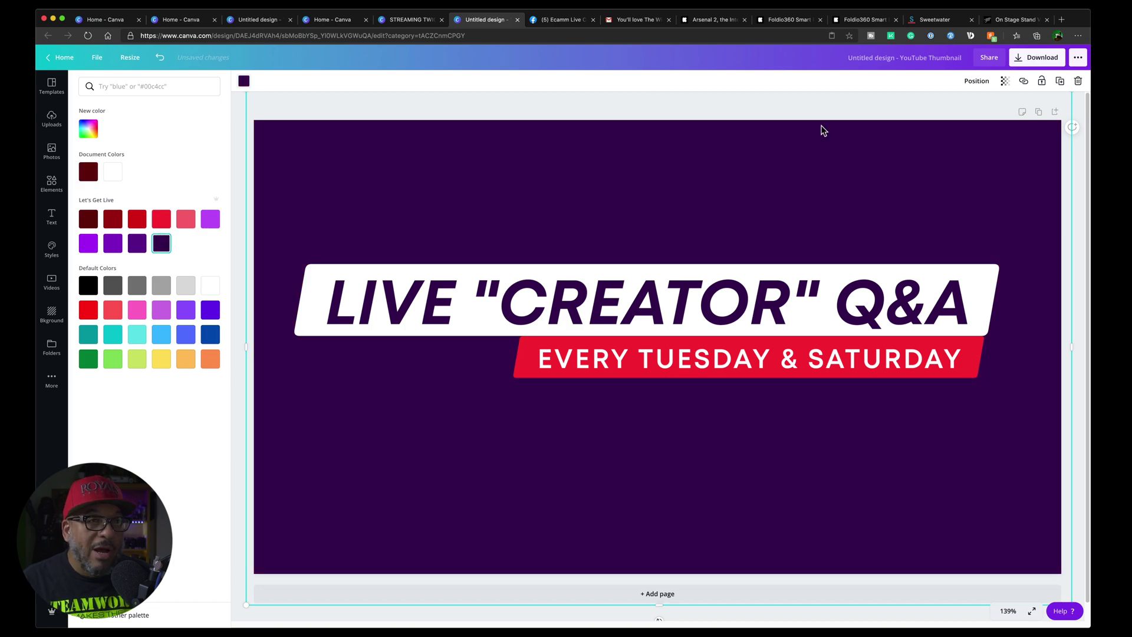
left_click(1042, 81)
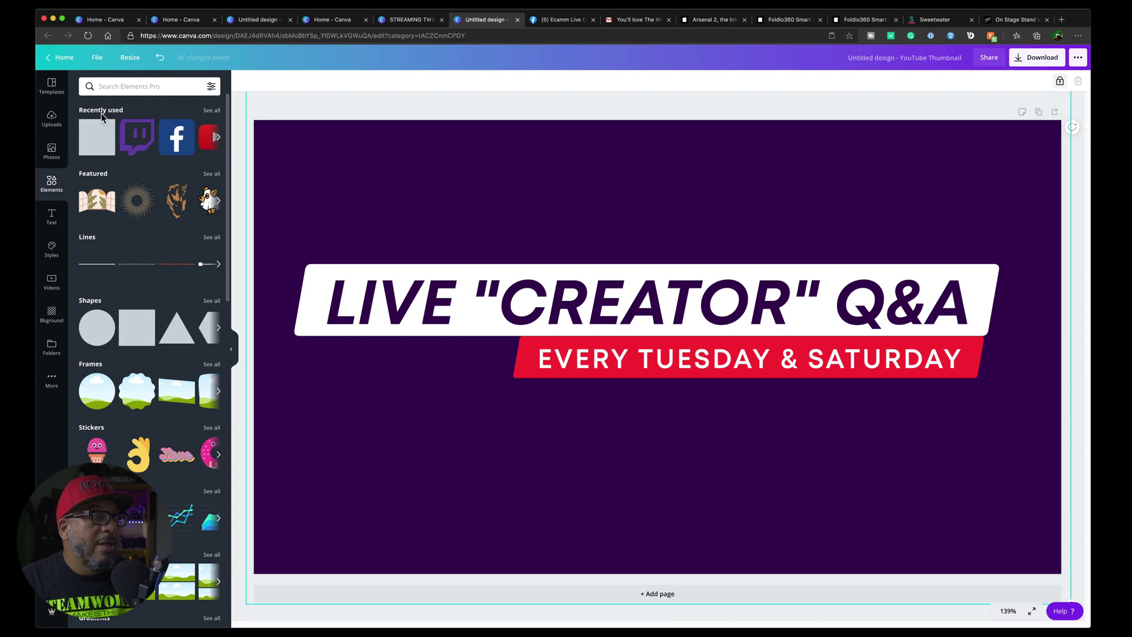
key("super+bracketright")
Add the uploaded white-outlined cutout photo with raised hands and place it in the left part of the page
left_click(51, 118)
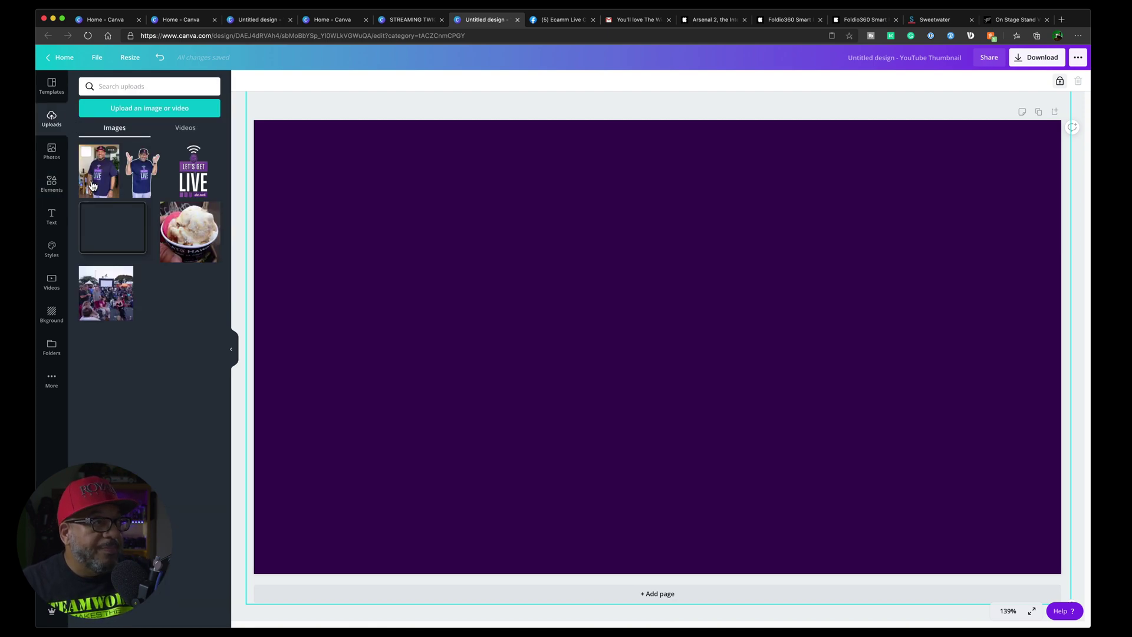
left_click(141, 171)
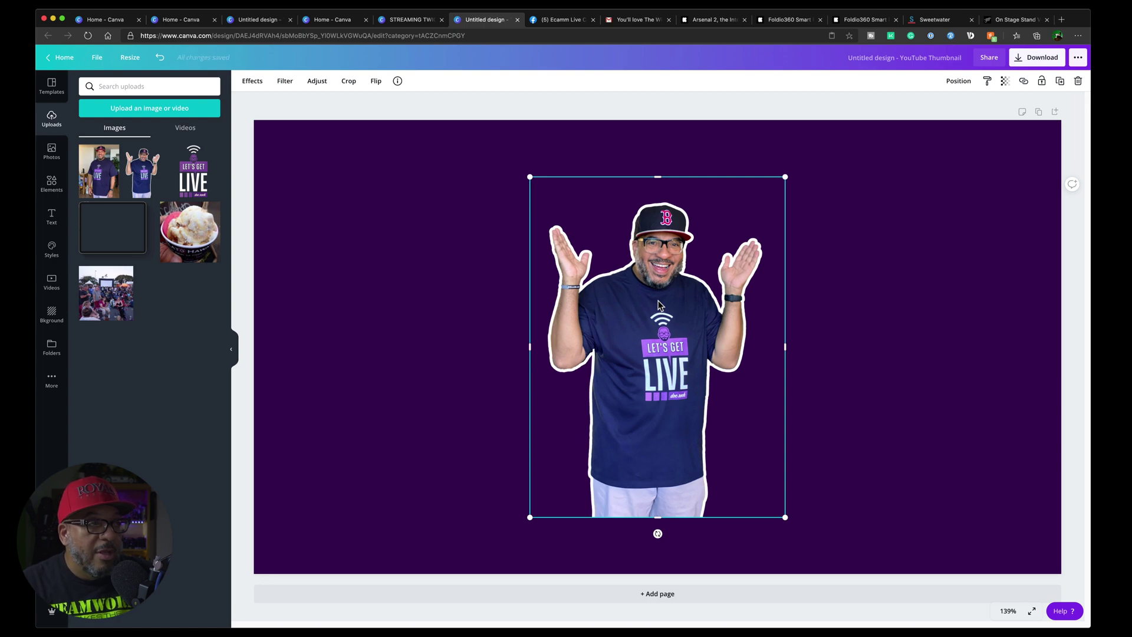
left_click_drag(659, 305, 404, 328)
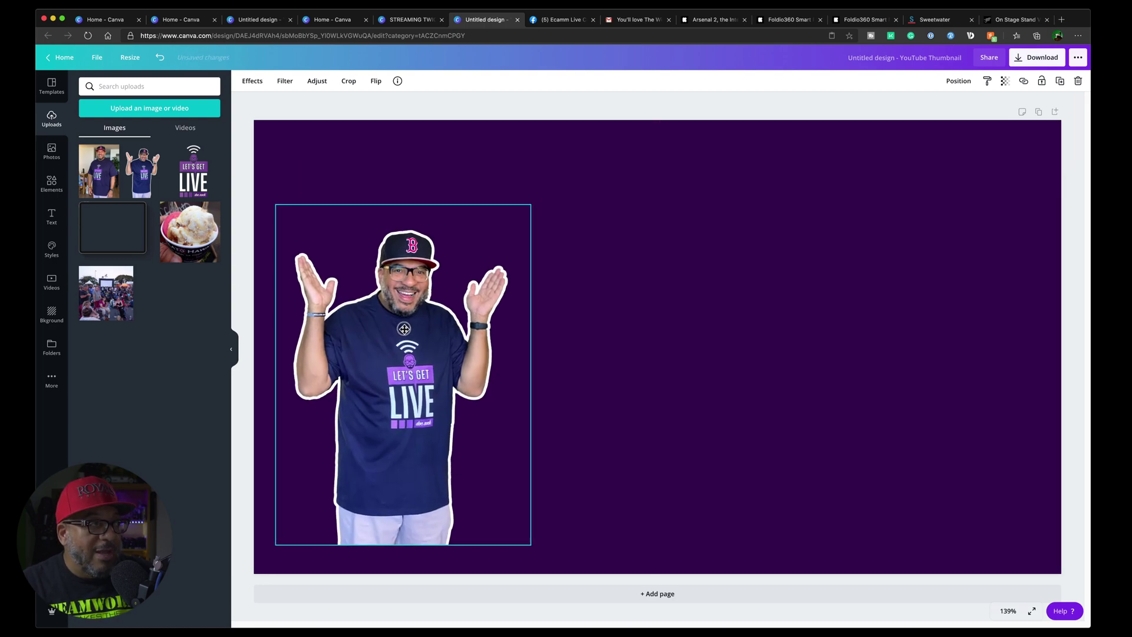
Add the uploaded portrait taken in a room beside the outlined cutout and remove its background
left_click(102, 175)
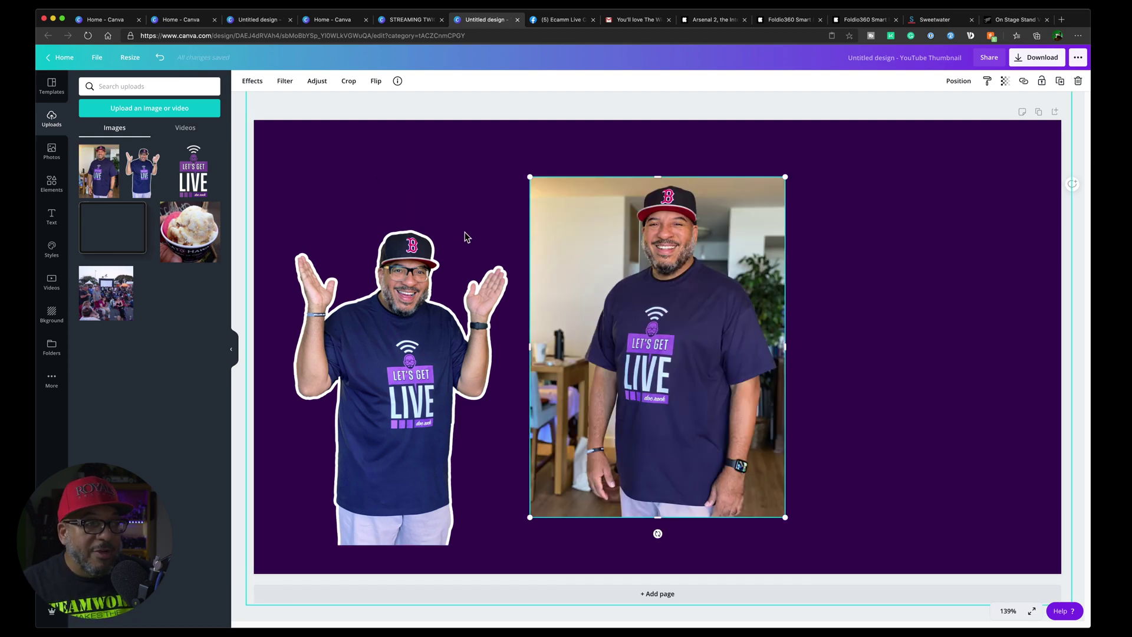
left_click_drag(634, 328, 693, 349)
left_click(252, 83)
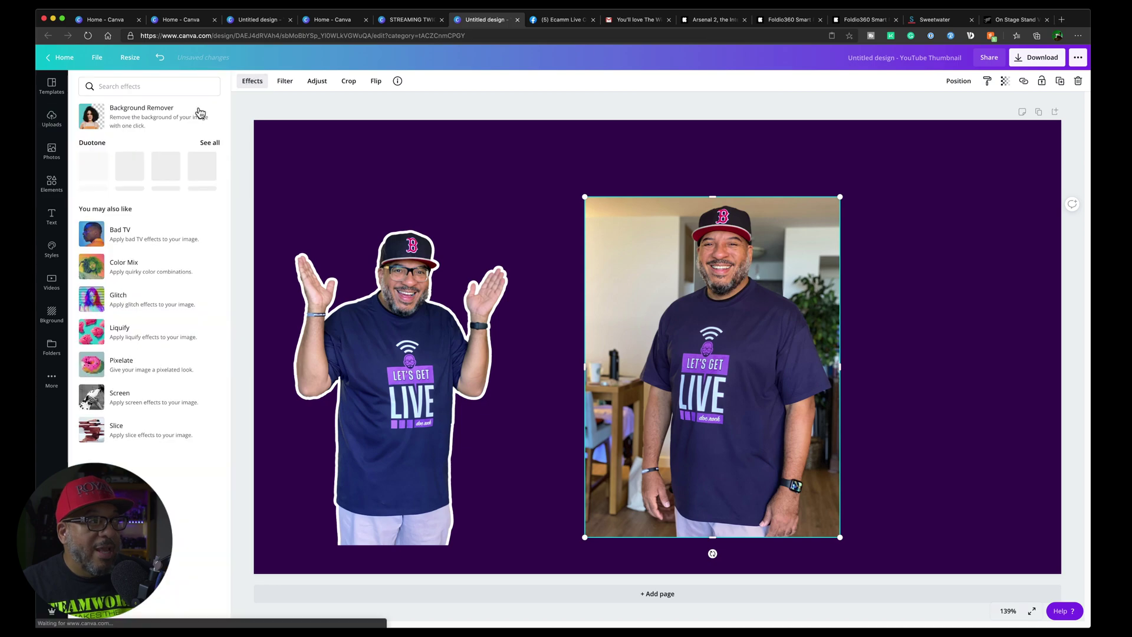
left_click(87, 113)
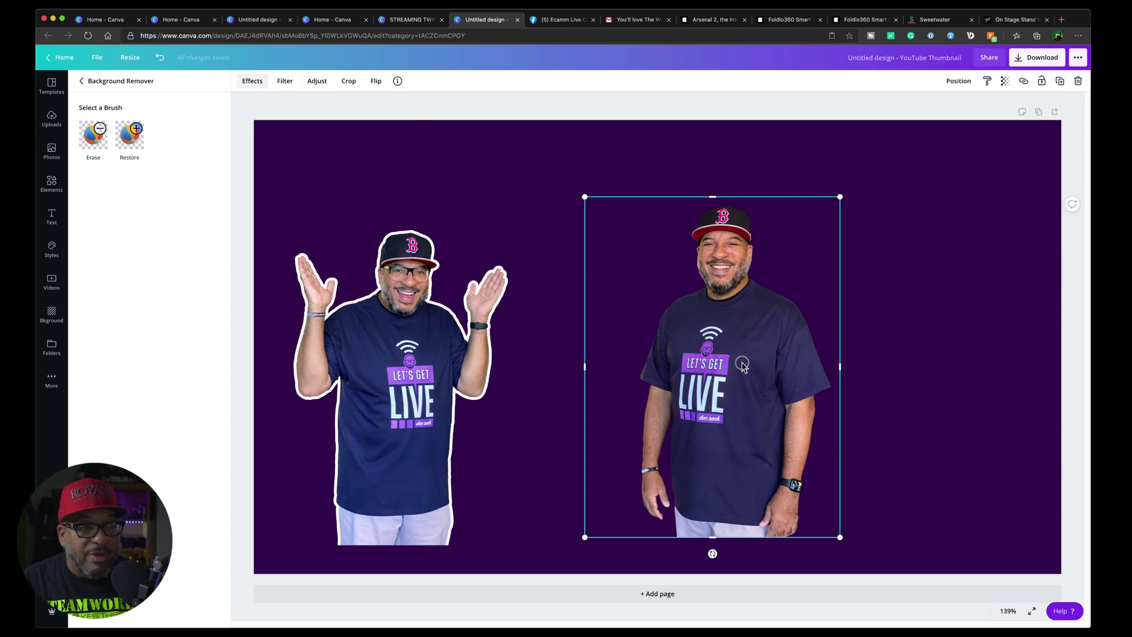
Make side-by-side copies of the background-removed portrait and delete the rightmost copy that still shows the room
left_click_drag(731, 365, 947, 362)
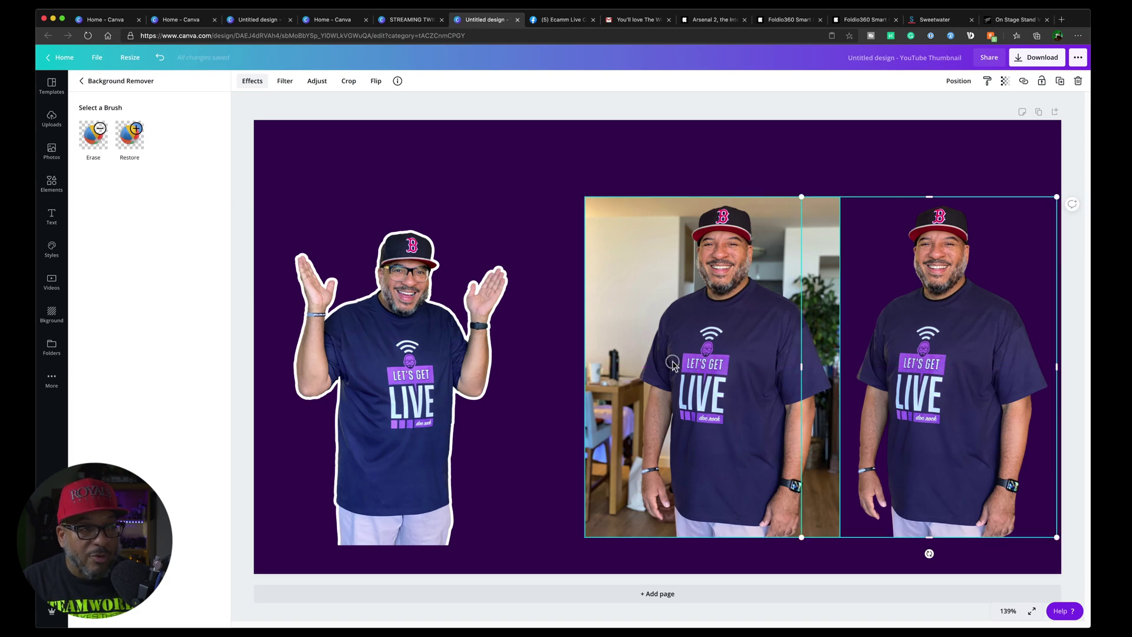
left_click_drag(728, 367, 499, 385)
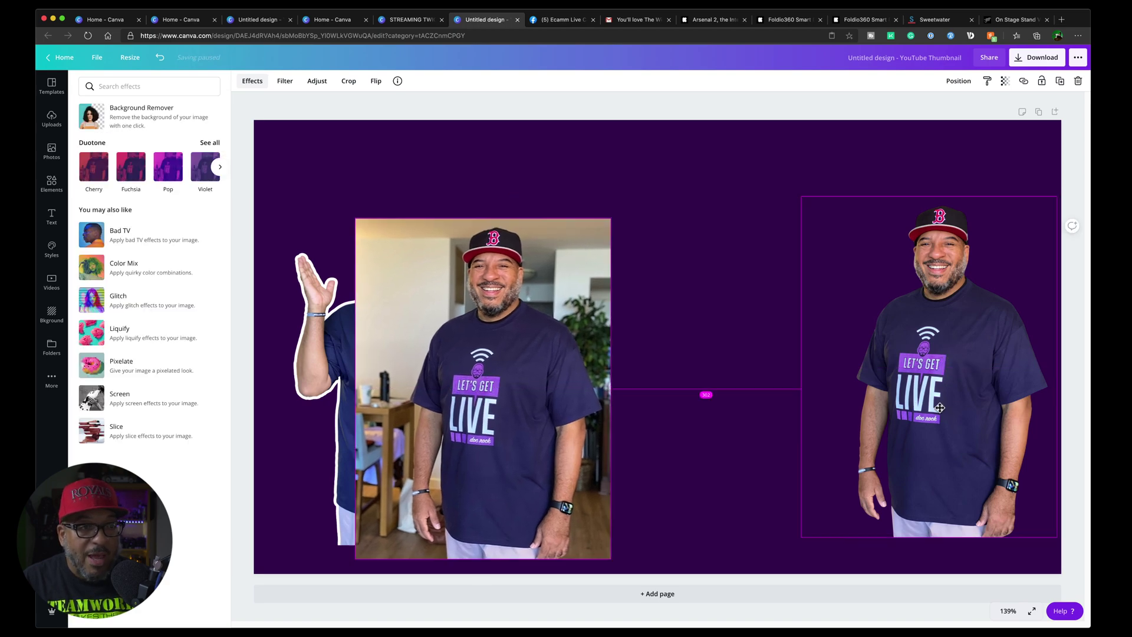
left_click_drag(873, 405, 628, 407)
left_click(881, 390)
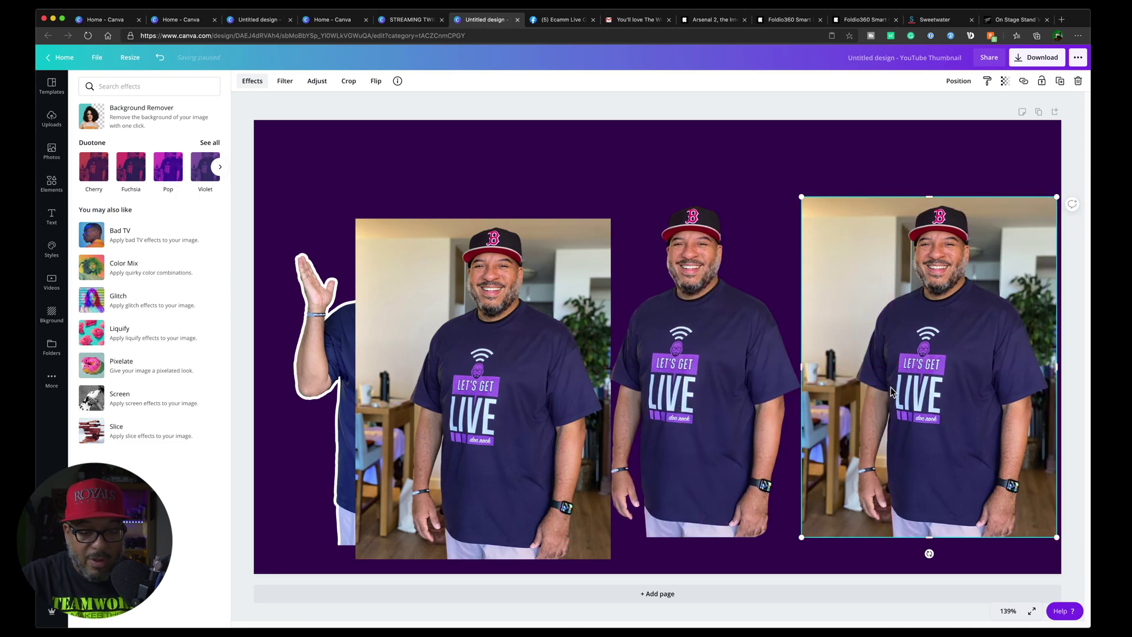
key("BackSpace")
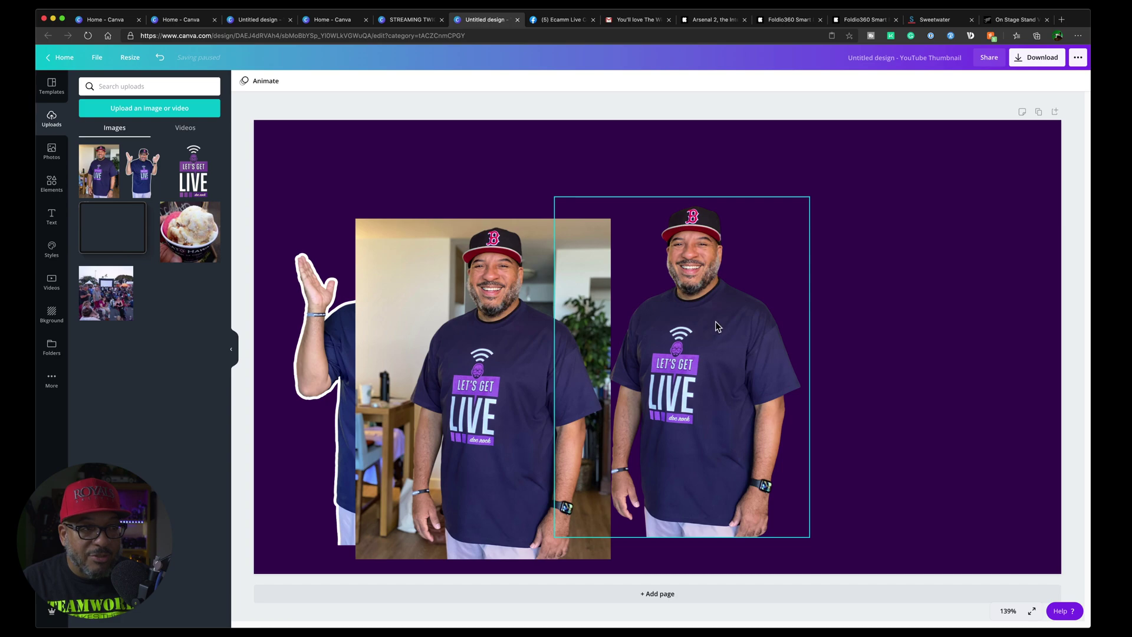
Duplicate the background-removed portrait to its right and delete the leftover photo that still shows the room
left_click_drag(718, 326, 936, 334, "alt")
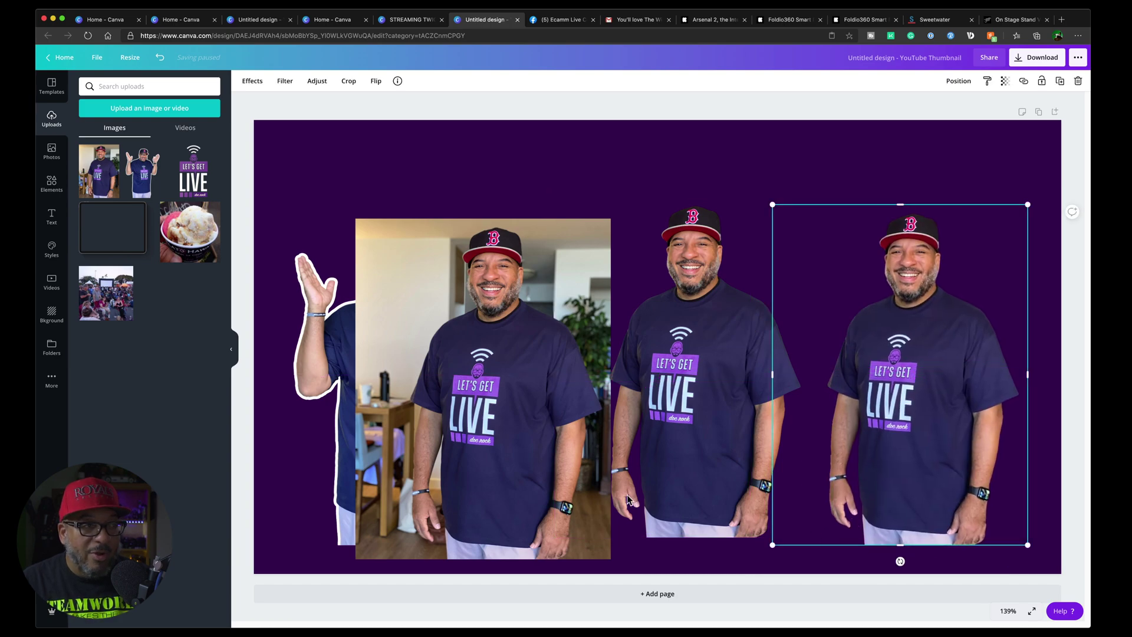
left_click(510, 391)
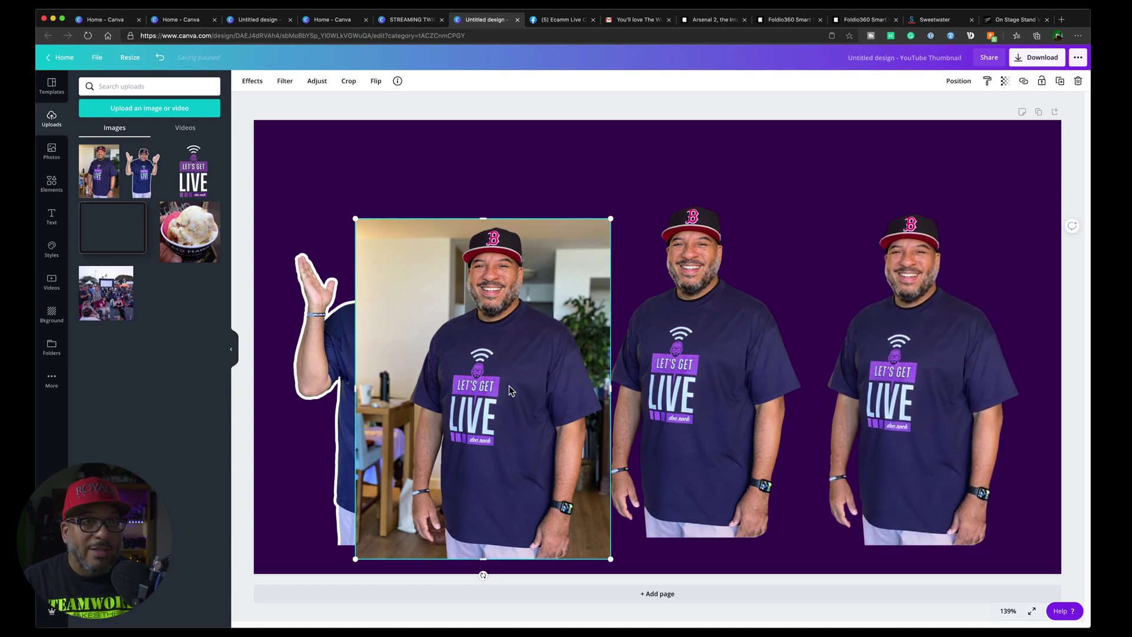
left_click(1078, 80)
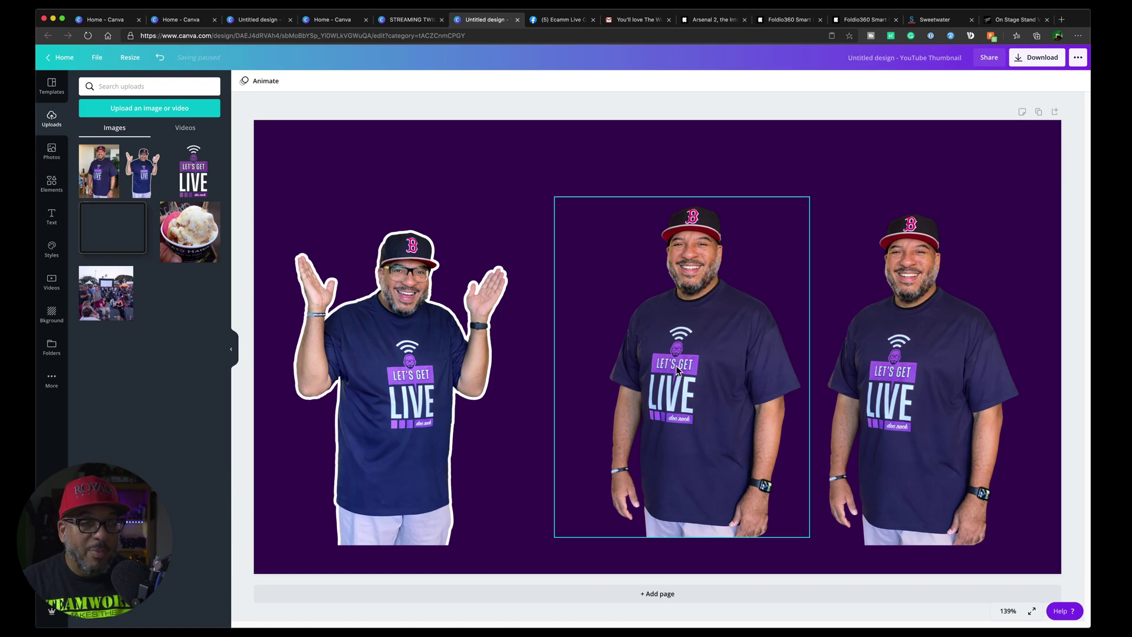
Align the two background-removed portraits side by side along the page's bottom edge in the right half
left_click_drag(677, 370, 737, 413)
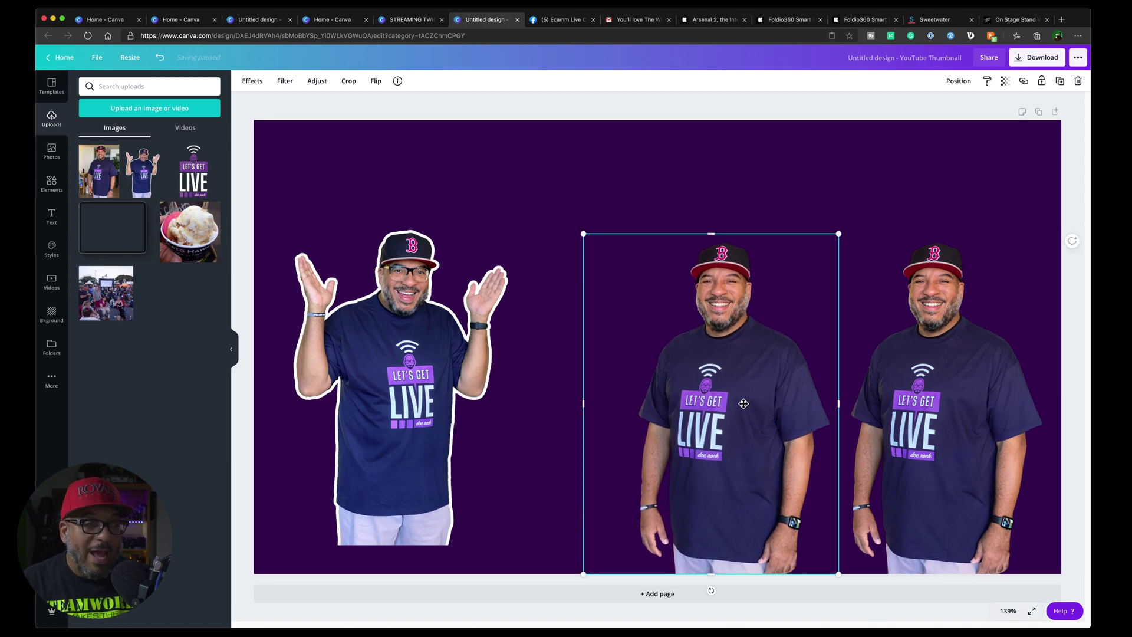
left_click(913, 373)
left_click_drag(870, 385, 943, 379)
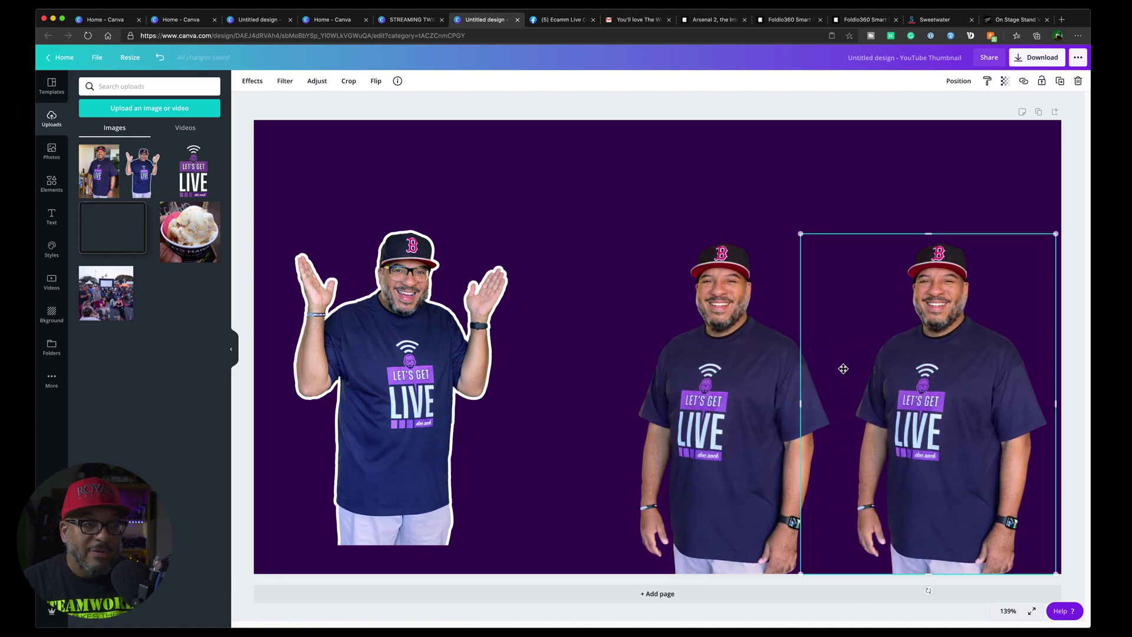
Apply the Cherry Duotone effect to the middle portrait and set its highlights color to #FFFFFF
left_click(711, 311)
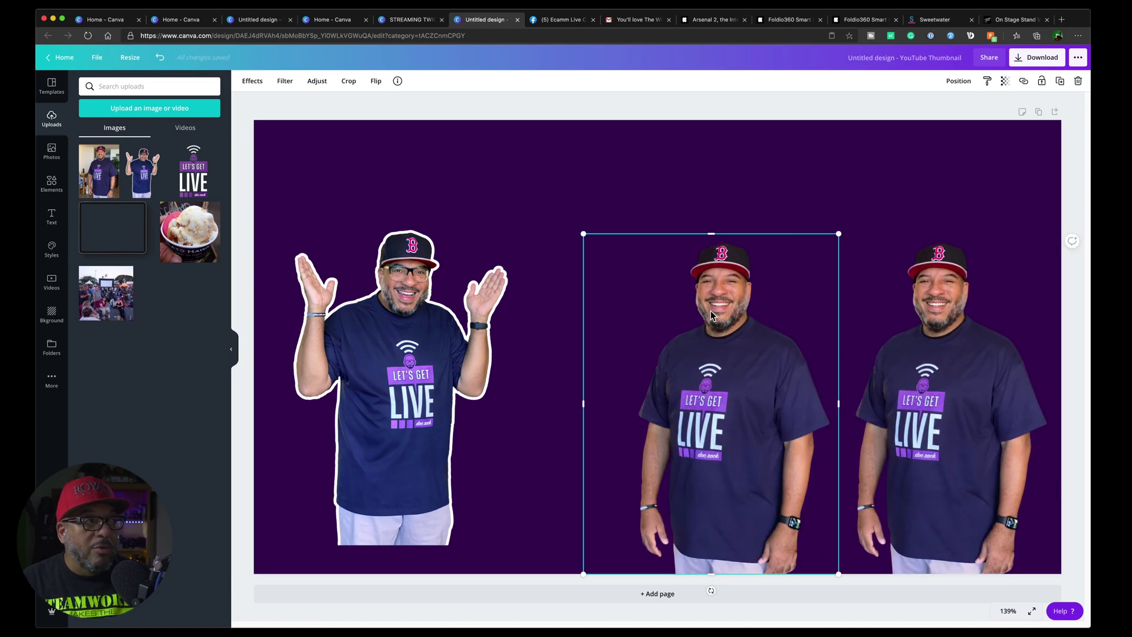
left_click(247, 84)
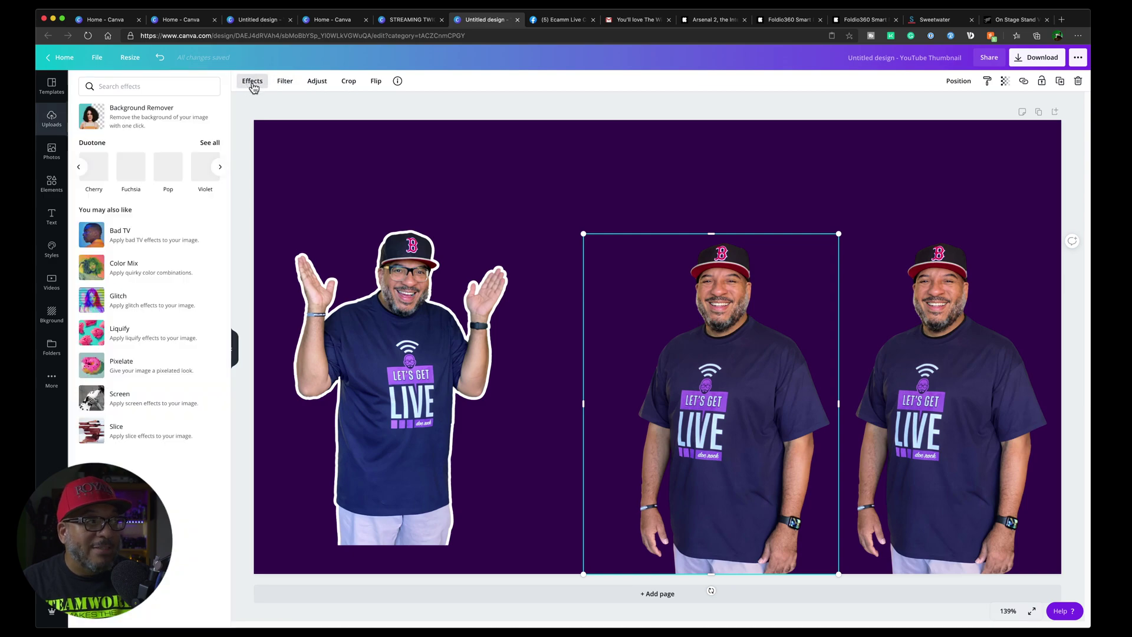
left_click(94, 171)
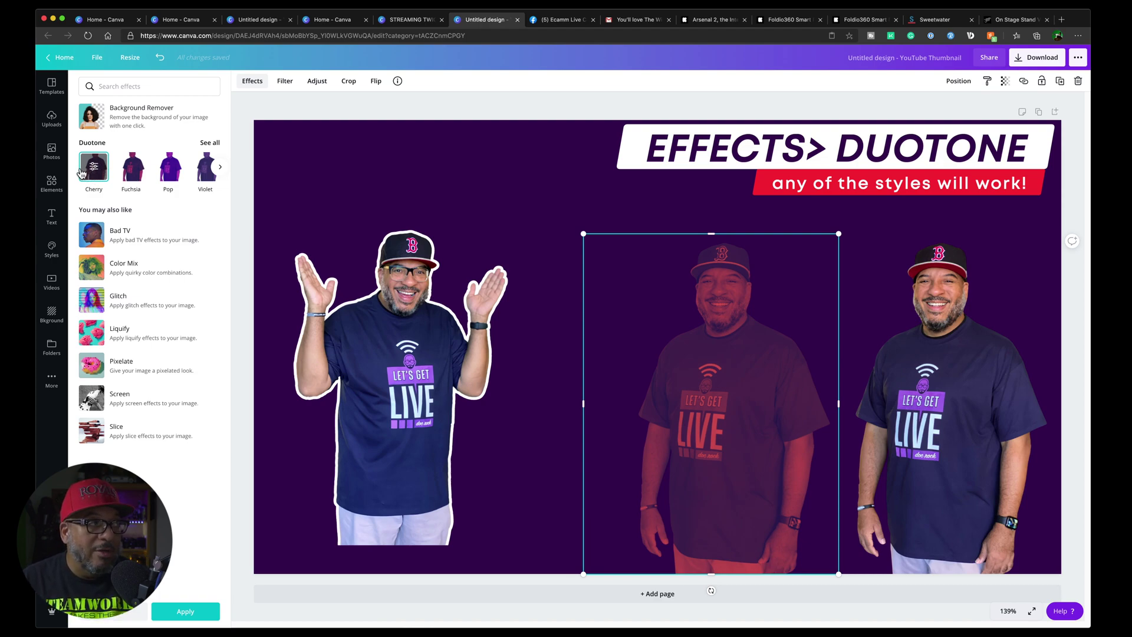
left_click(97, 168)
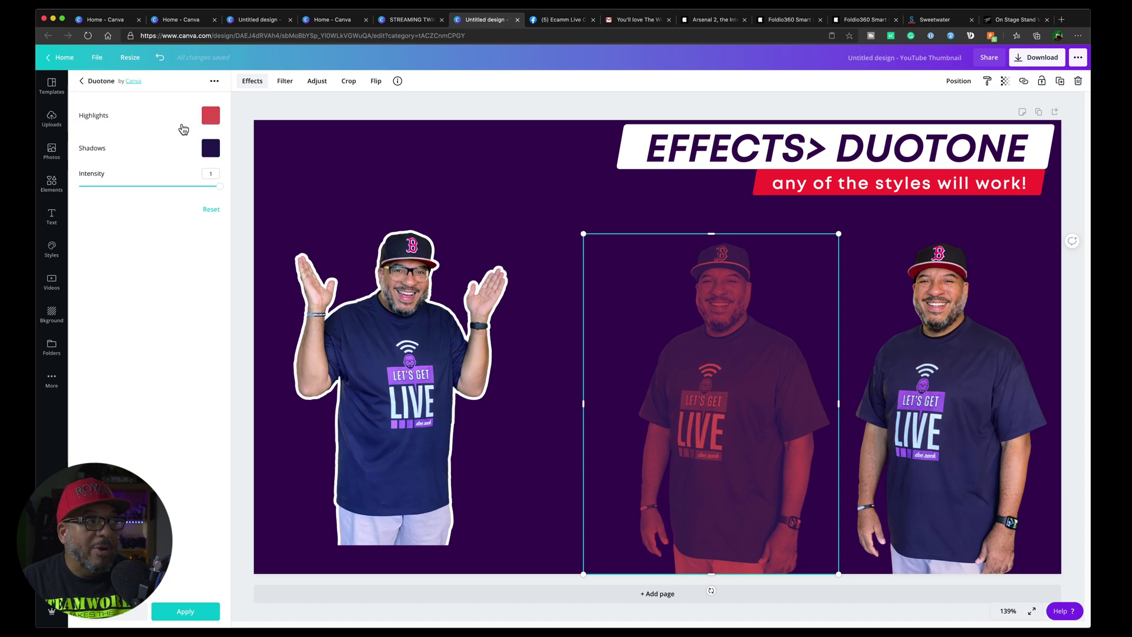
left_click(211, 118)
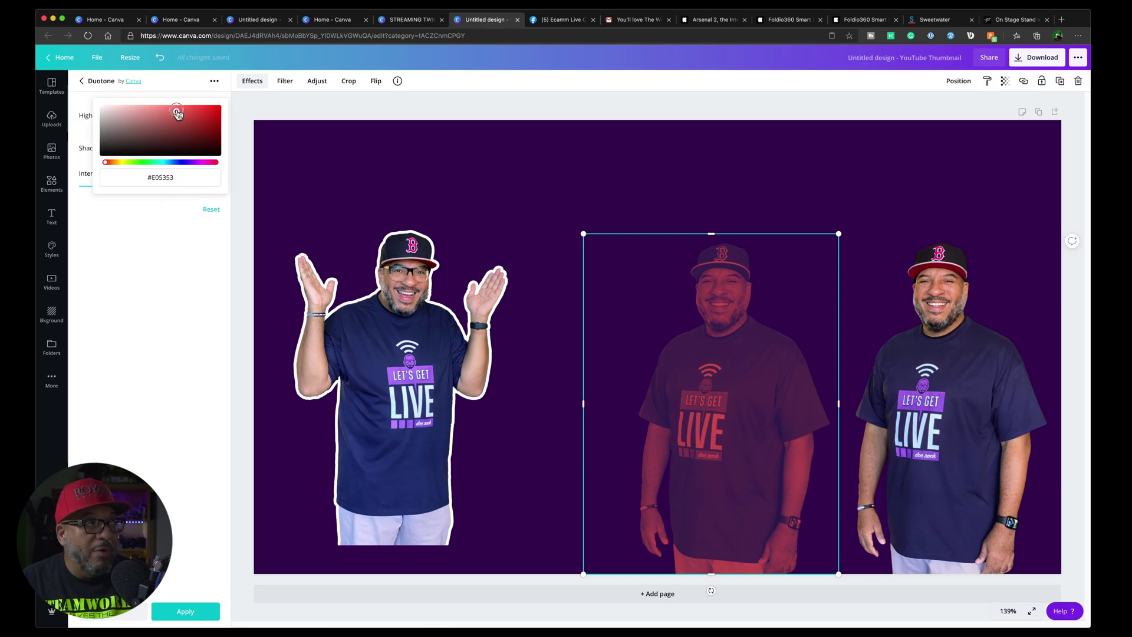
left_click_drag(176, 112, 88, 108)
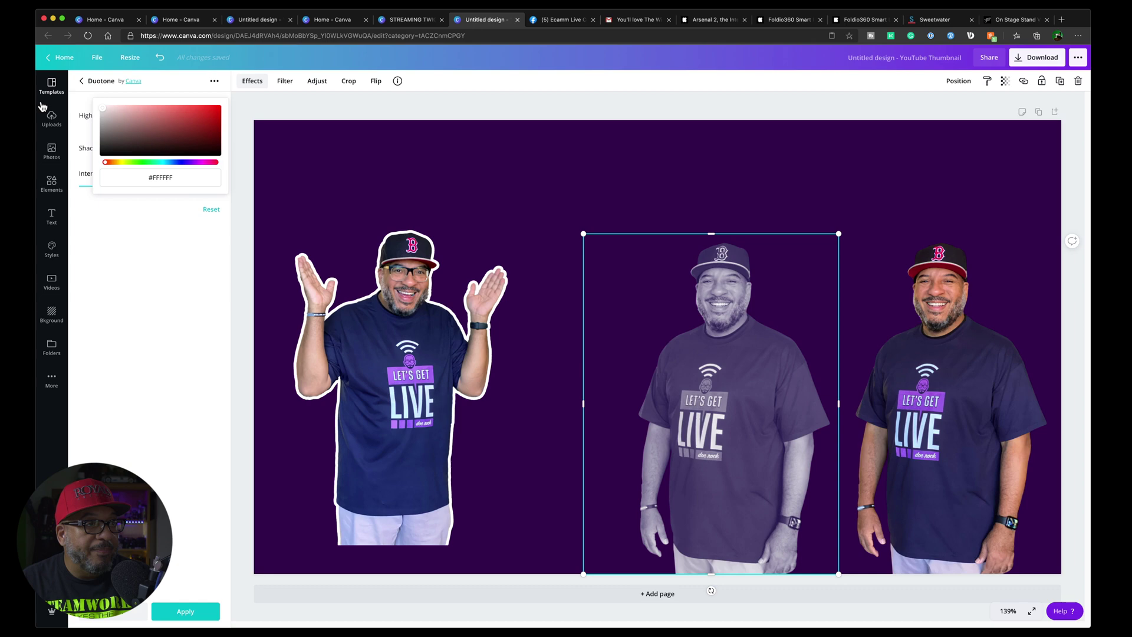
left_click(145, 281)
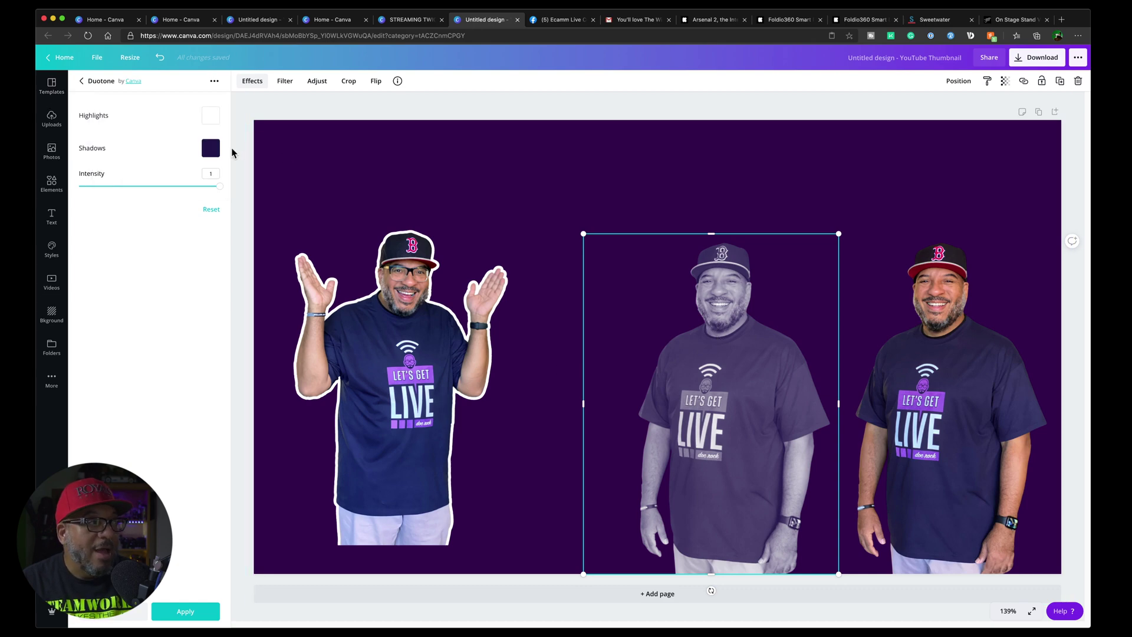
Set the Duotone shadows color of the middle portrait to #FFFFFF to make it a solid white silhouette
left_click(210, 148)
left_click_drag(184, 143, 61, 88)
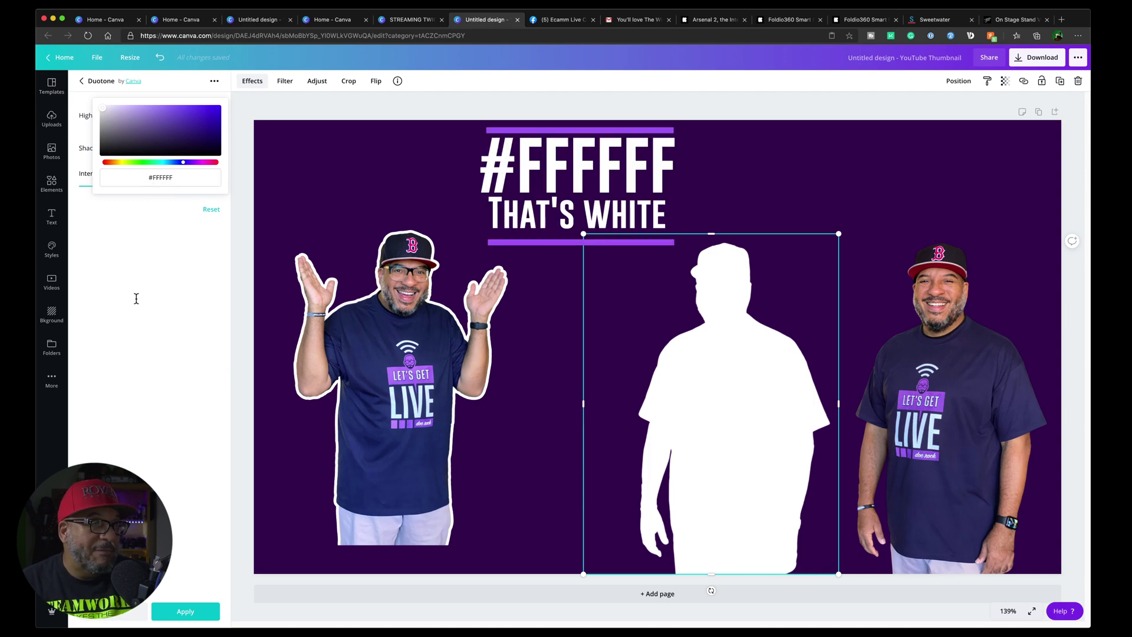
left_click(147, 328)
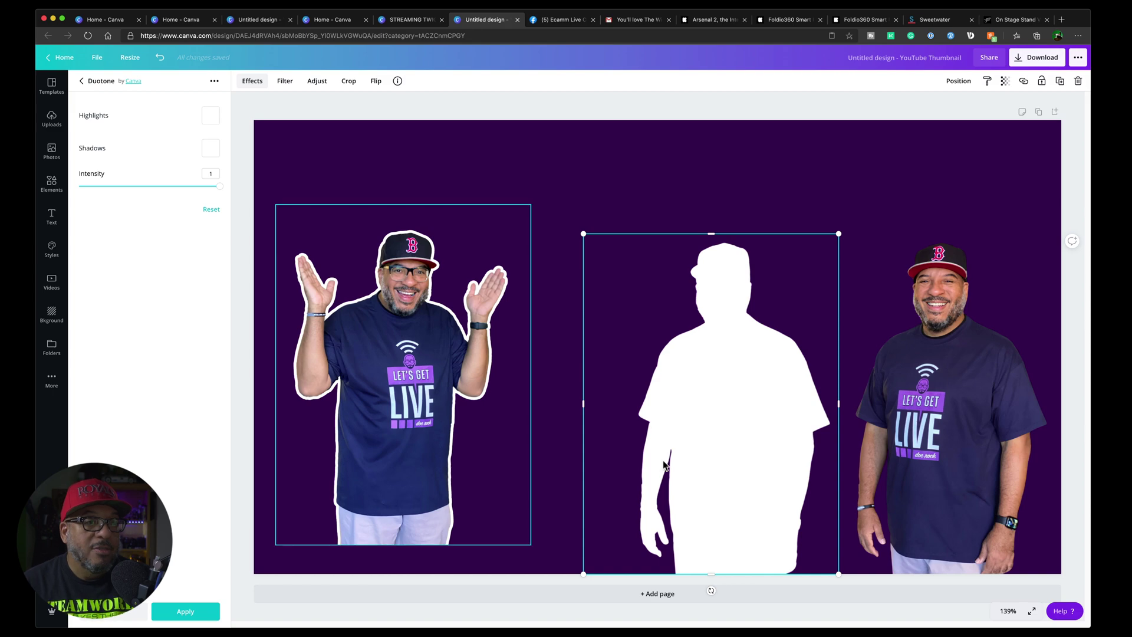
Delete the outlined example portrait with raised hands and place a copy of the white silhouette in the page's left half
mouse_move(962, 438)
left_mouse_down()
mouse_move(726, 432)
mouse_move(954, 430)
left_mouse_up()
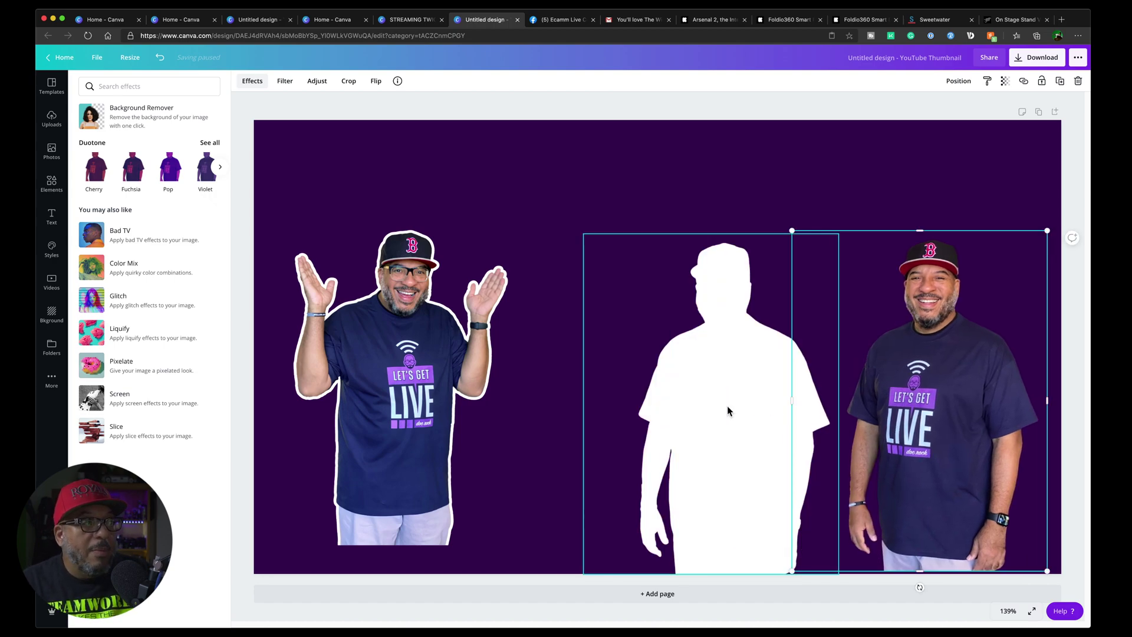
left_click(430, 388)
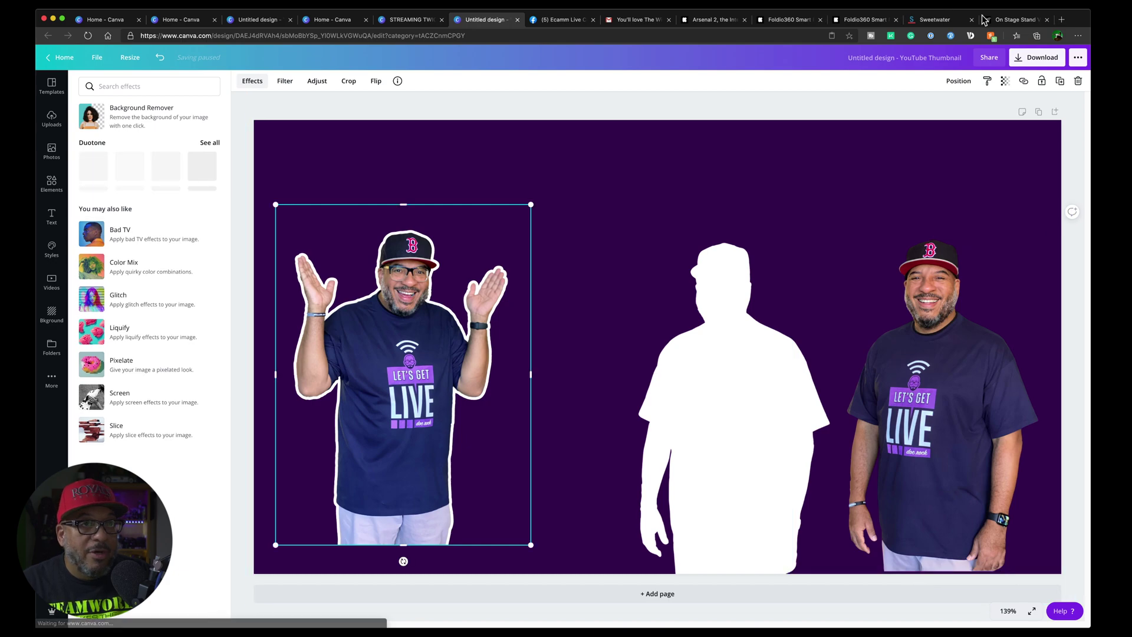
left_click(1078, 81)
left_click(743, 411)
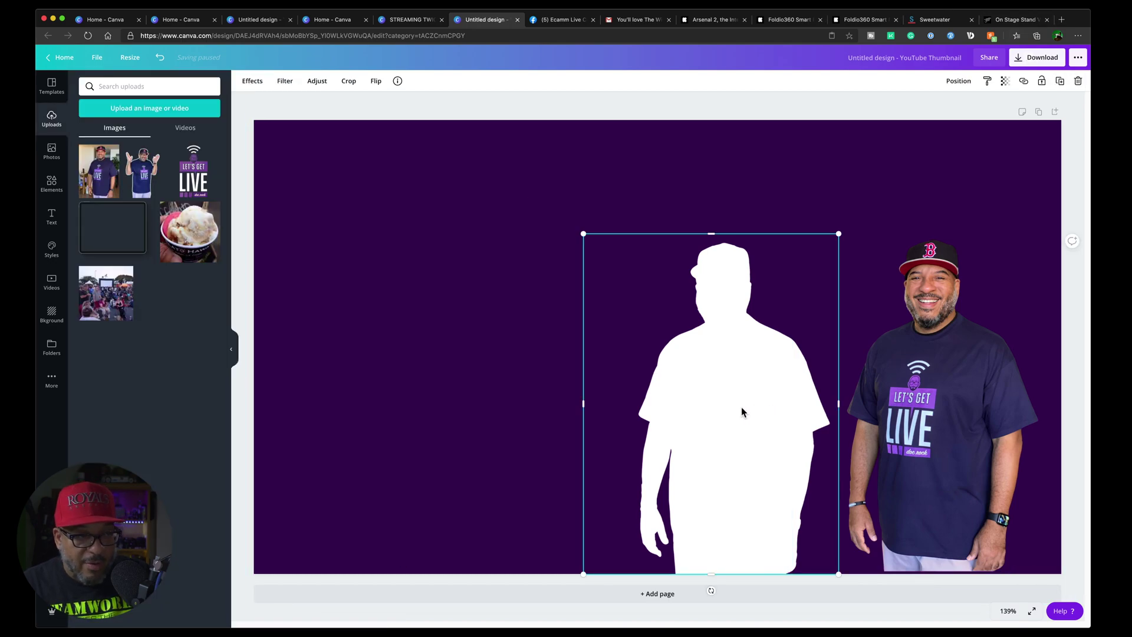
left_click_drag(741, 407, 428, 409)
Enlarge the middle white silhouette slightly and position the cutout portrait over it so a white outline surrounds the figure
left_click(694, 399)
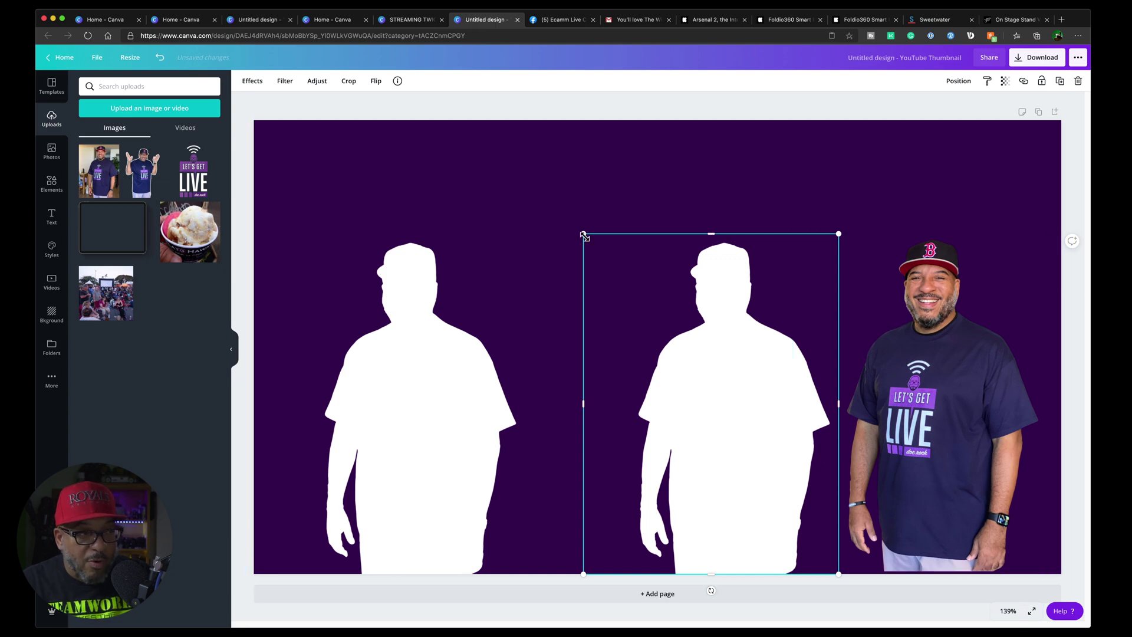
left_click_drag(581, 236, 575, 228)
left_click_drag(926, 386, 723, 381)
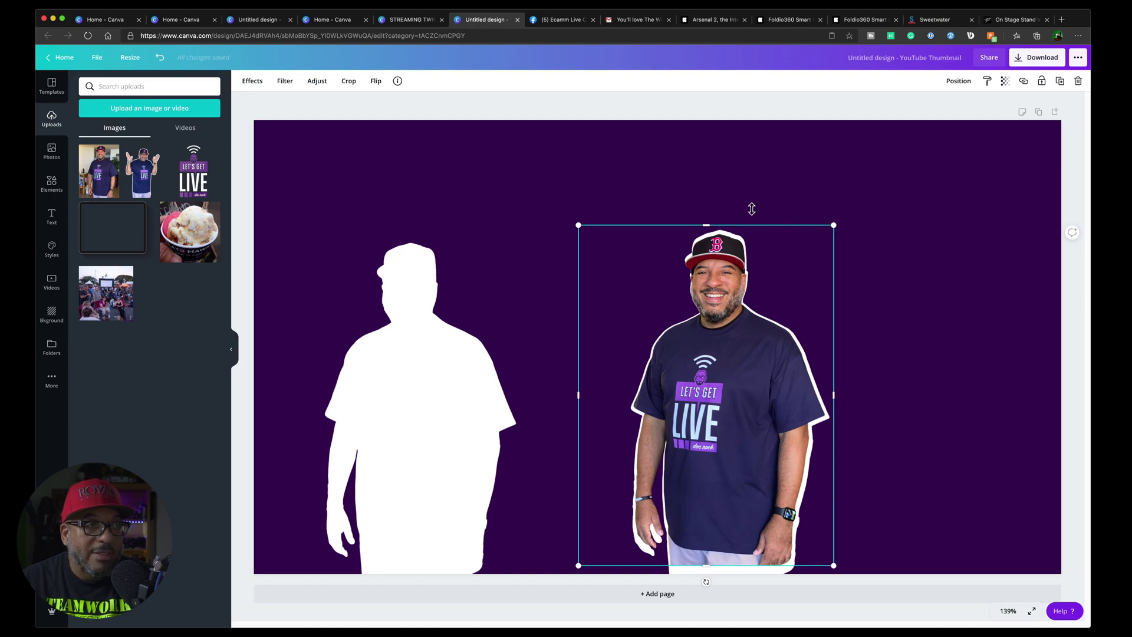
left_click_drag(742, 225, 791, 179)
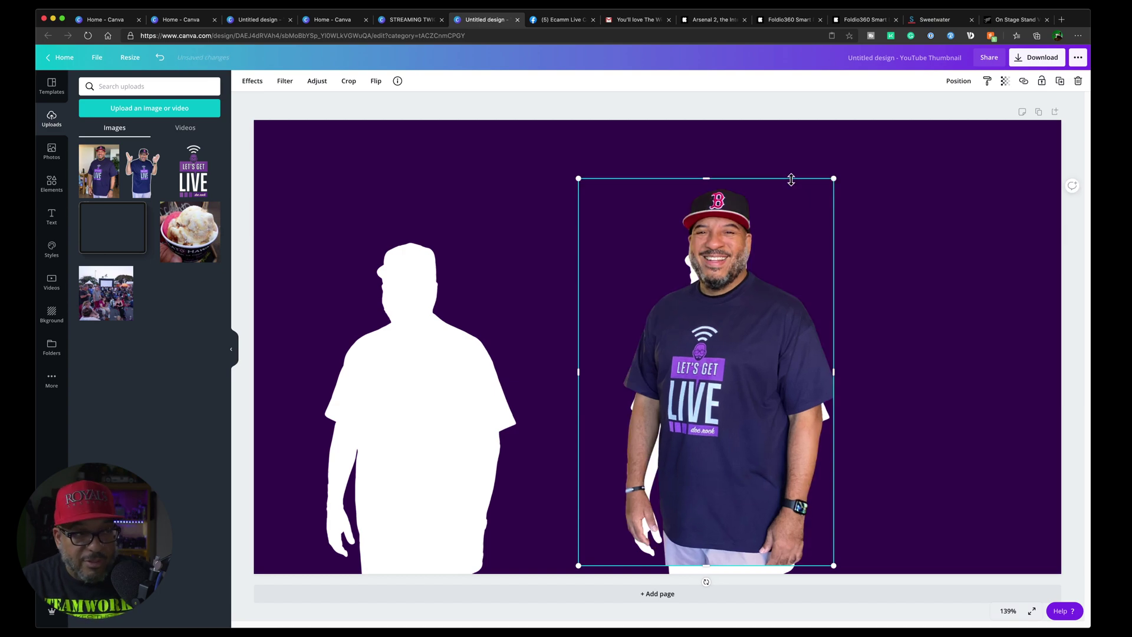
key("super+z")
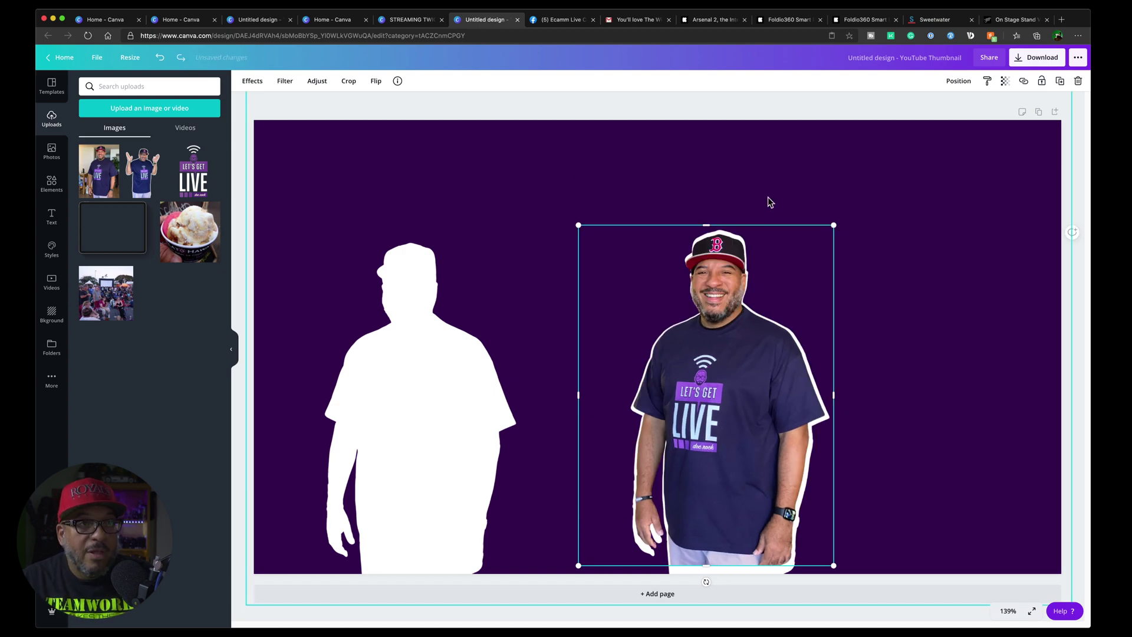
Lock the front portrait and adjust the silhouette behind it to Blur 60, X-Process -1, Saturation -33, Brightness 55 and Tint 62
left_click(1042, 82)
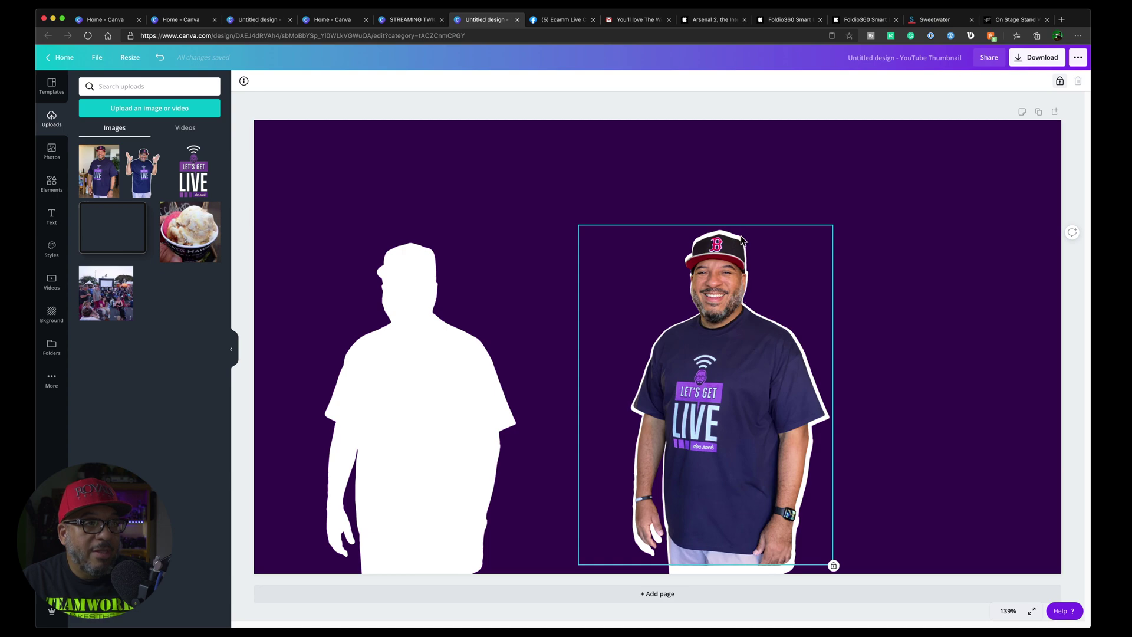
left_click(838, 259)
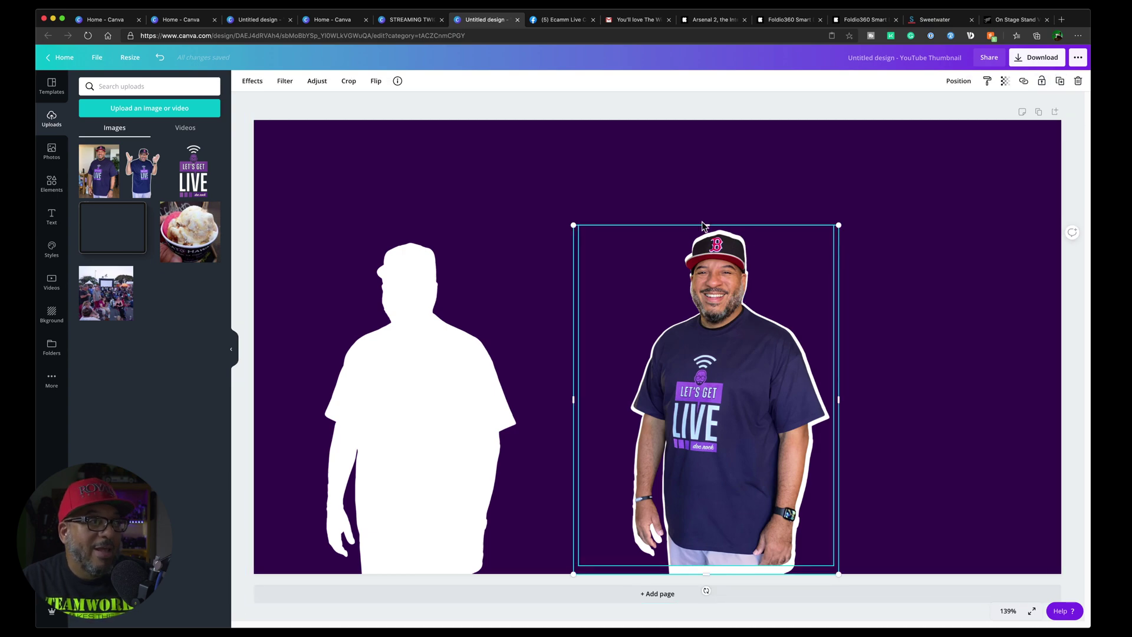
left_click(317, 82)
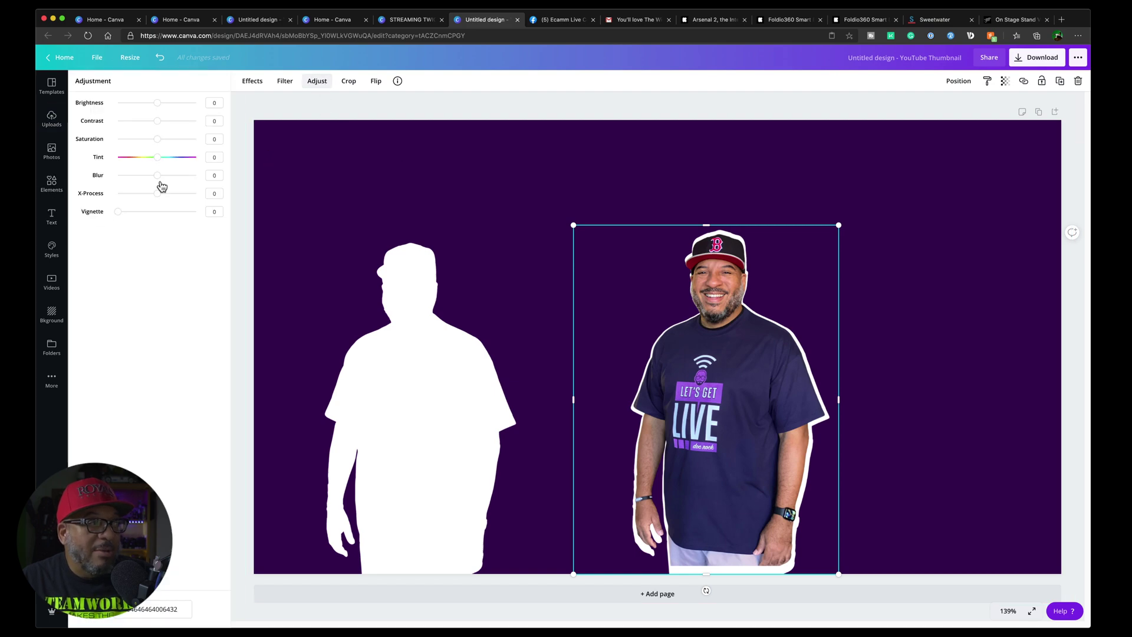
left_click_drag(161, 178, 181, 184)
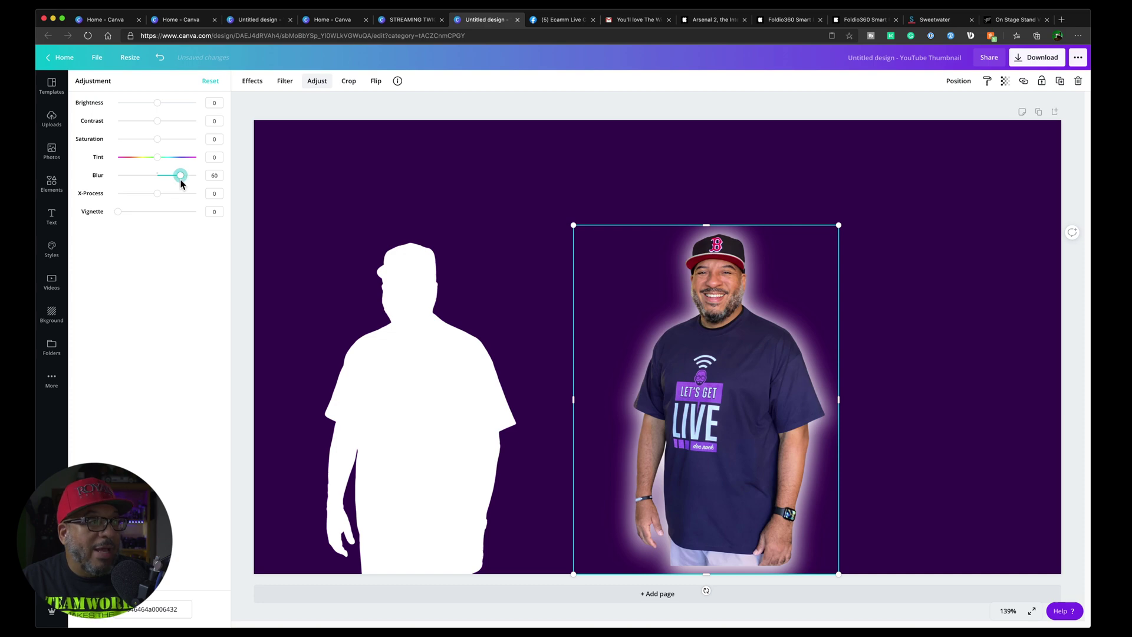
mouse_move(154, 197)
left_mouse_down()
mouse_move(162, 201)
mouse_move(152, 193)
left_mouse_up()
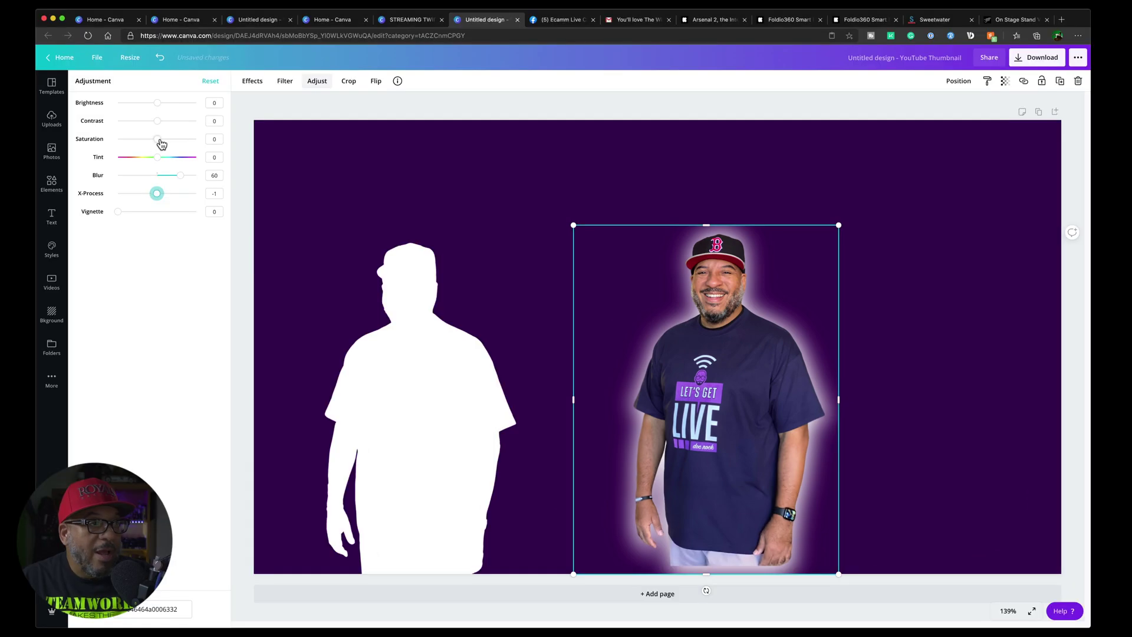
left_click_drag(160, 141, 180, 111)
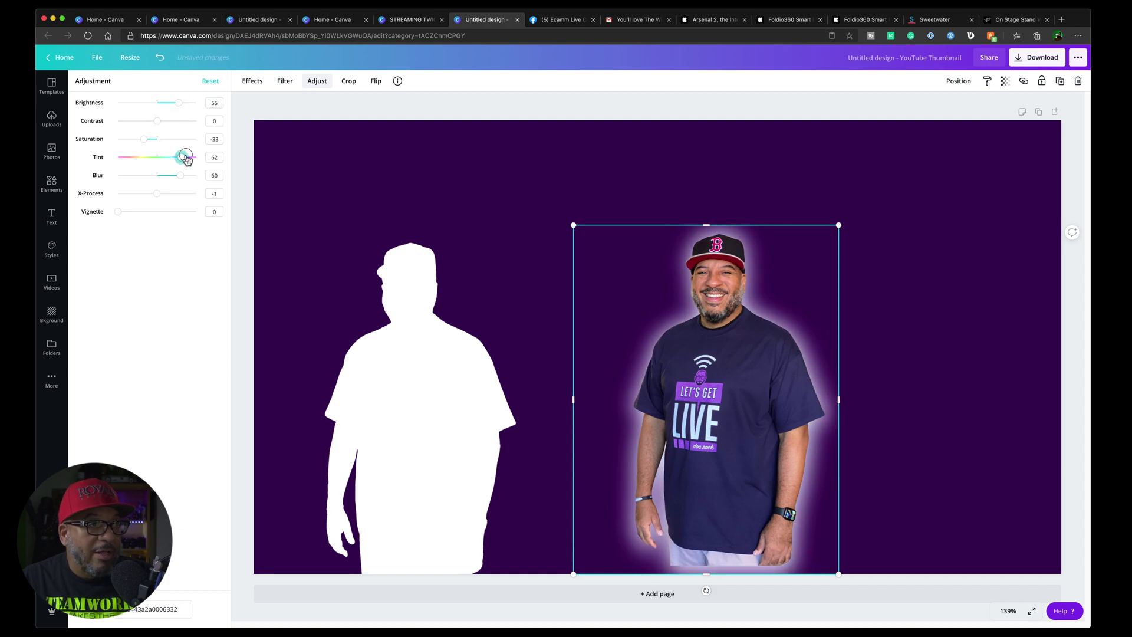
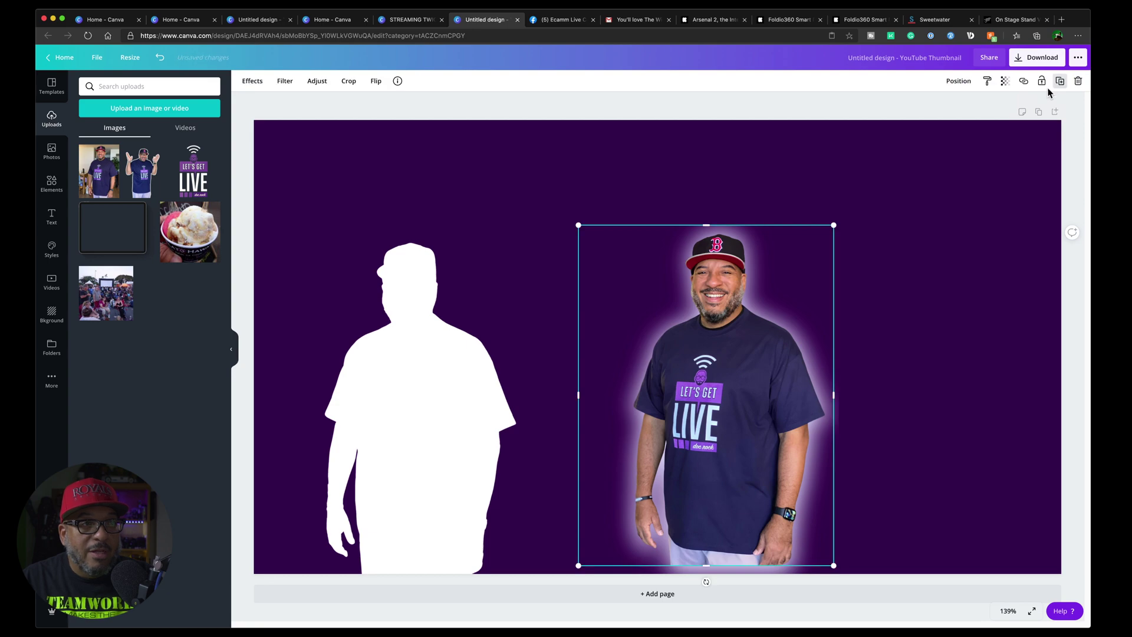
Group the middle portrait with its blurred silhouette and move the group to the page's right edge
left_click_drag(918, 400, 718, 399)
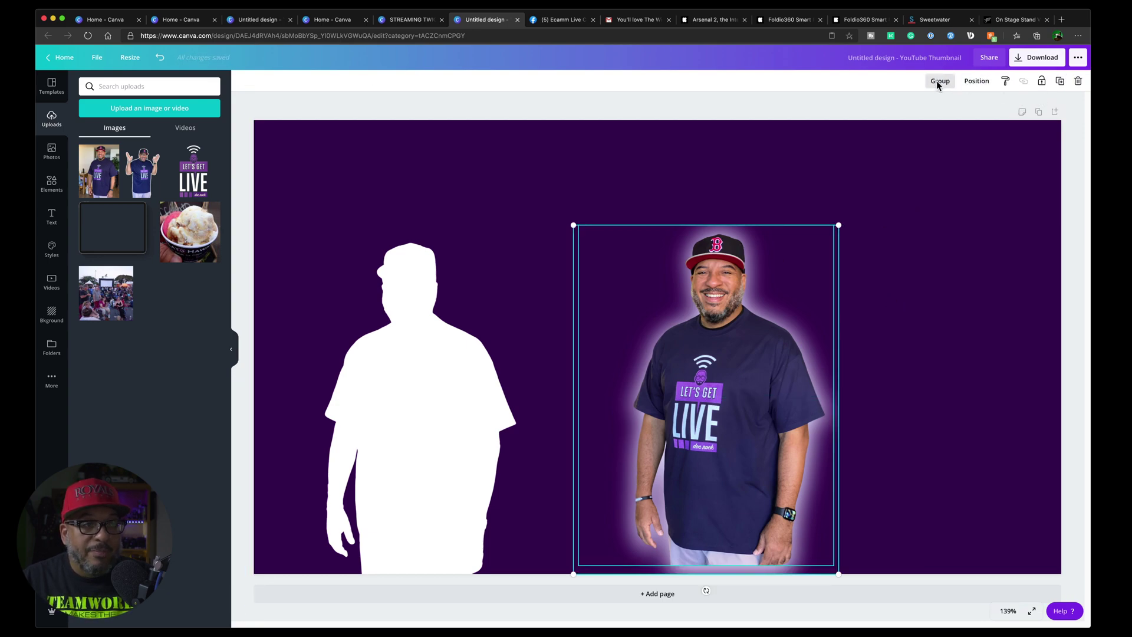
left_click(939, 81)
left_click_drag(735, 426, 958, 431)
left_click(864, 171)
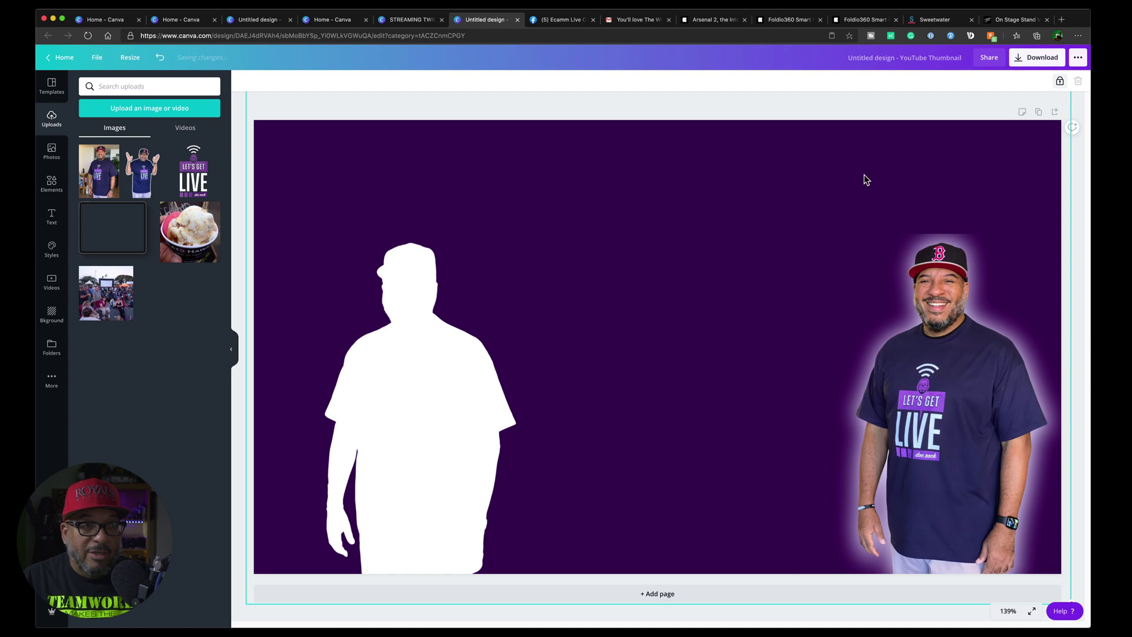
Duplicate the glowing portrait group into the middle of the page and ungroup the copy
left_click(944, 416)
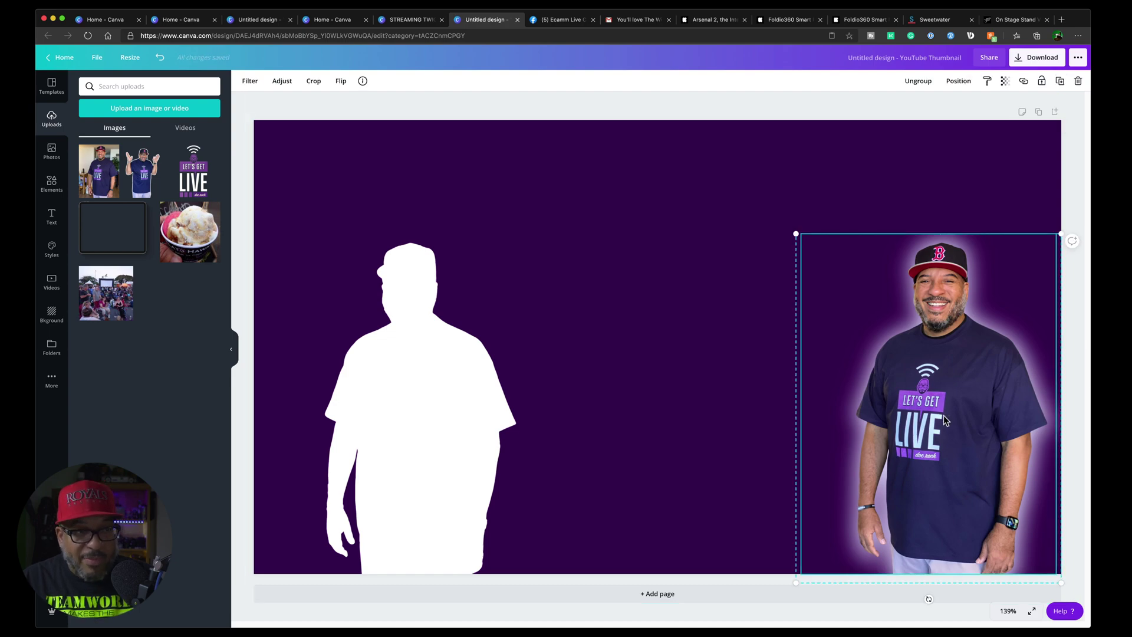
left_click_drag(944, 415, 651, 415)
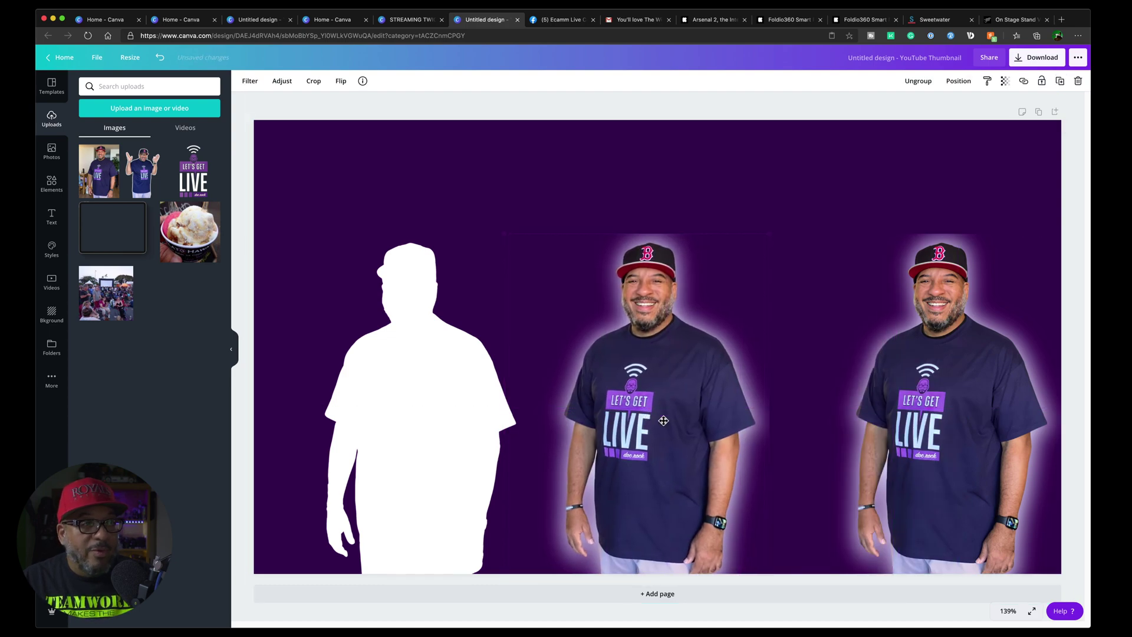
left_click(918, 81)
left_click(866, 144)
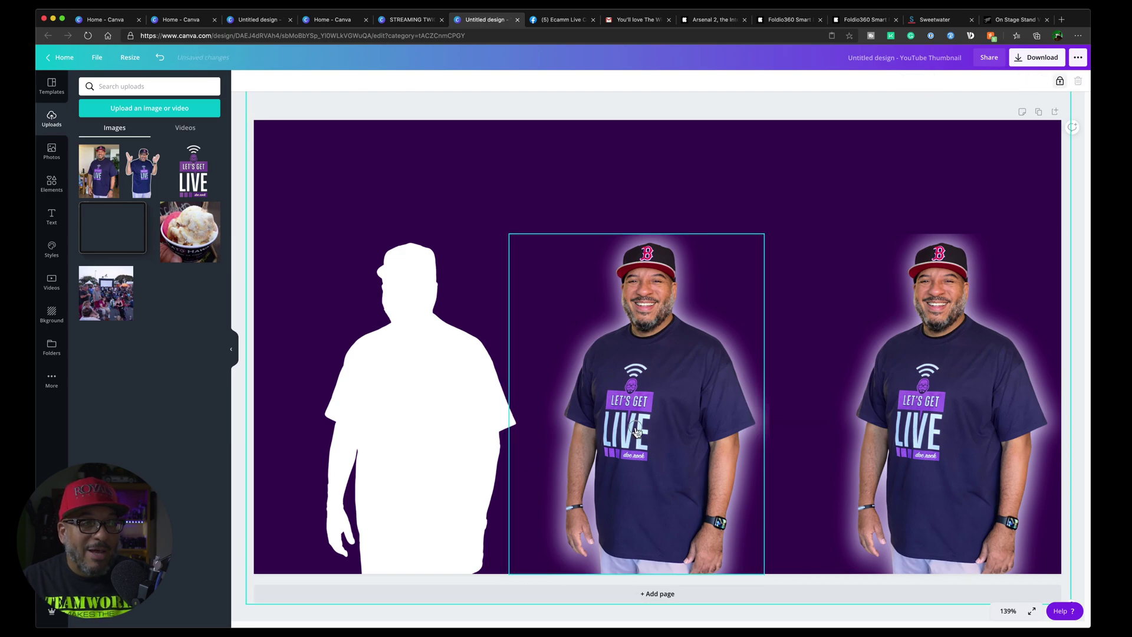
Delete the blurred silhouette from the ungrouped copy and keep its portrait in the middle of the page
left_click_drag(637, 430, 509, 430)
left_click(679, 377)
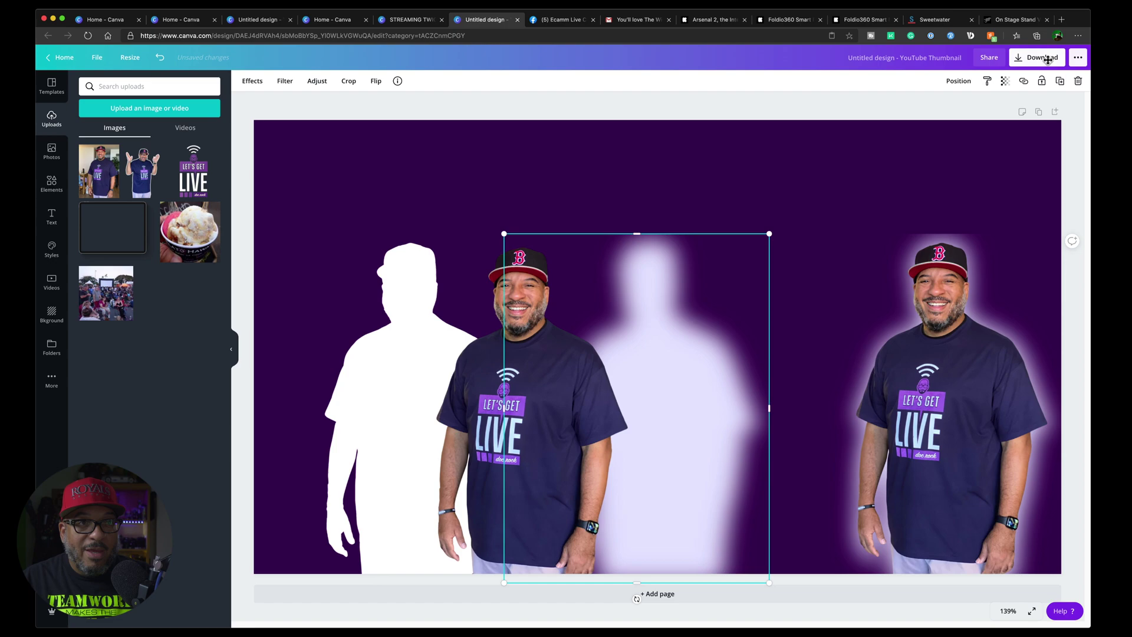
left_click(1078, 80)
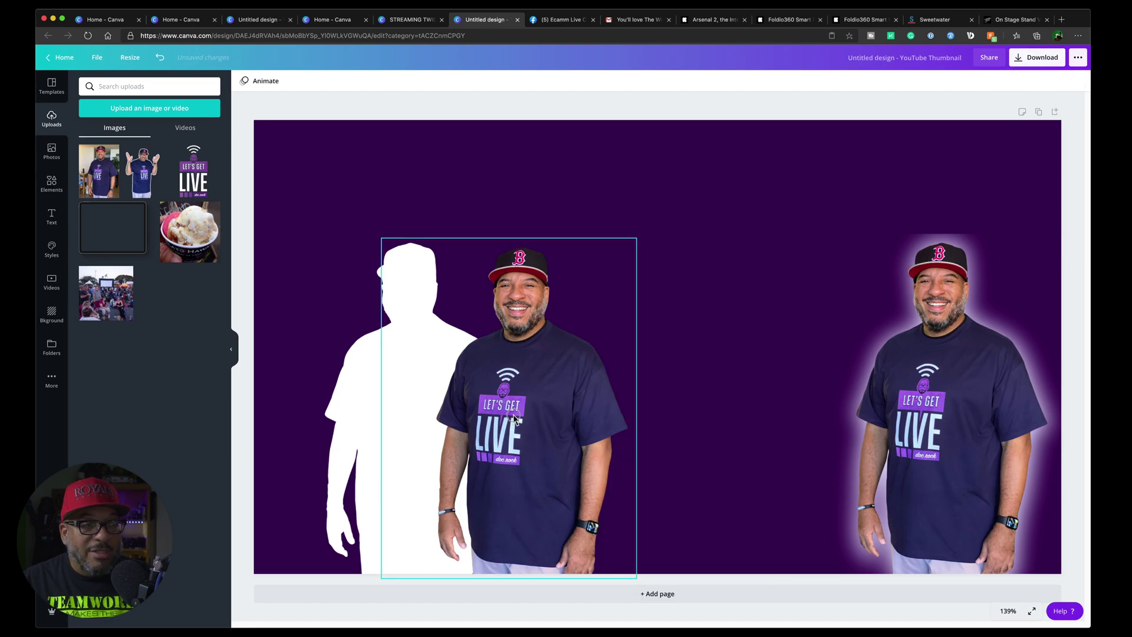
left_click_drag(514, 418, 652, 418)
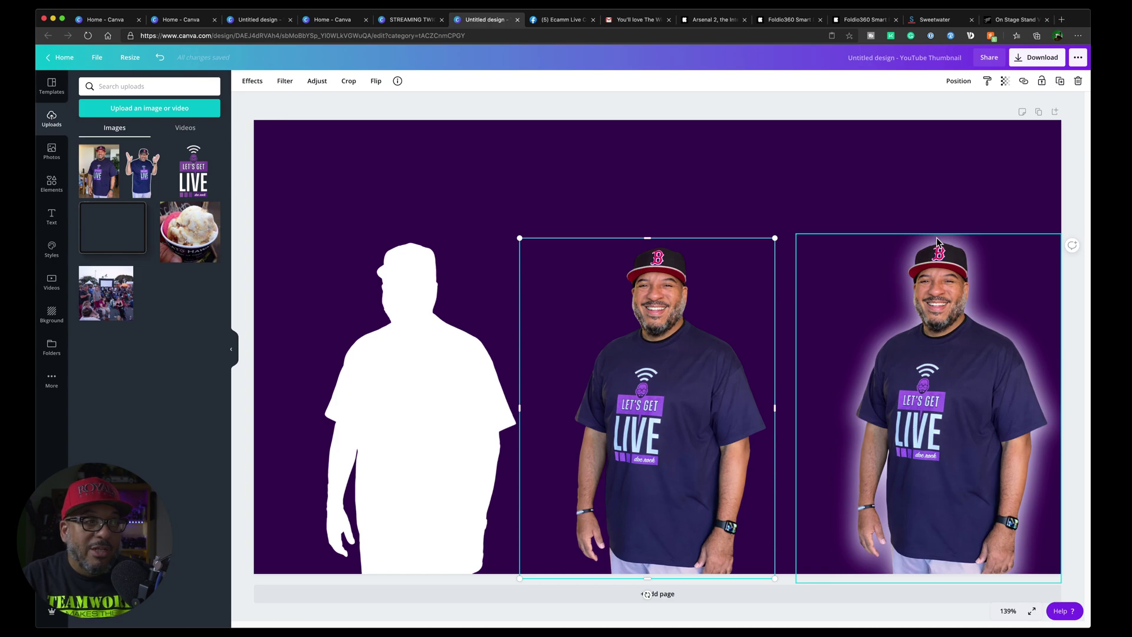
Set the Blur of the white silhouette in the left half to 78
left_click(405, 373)
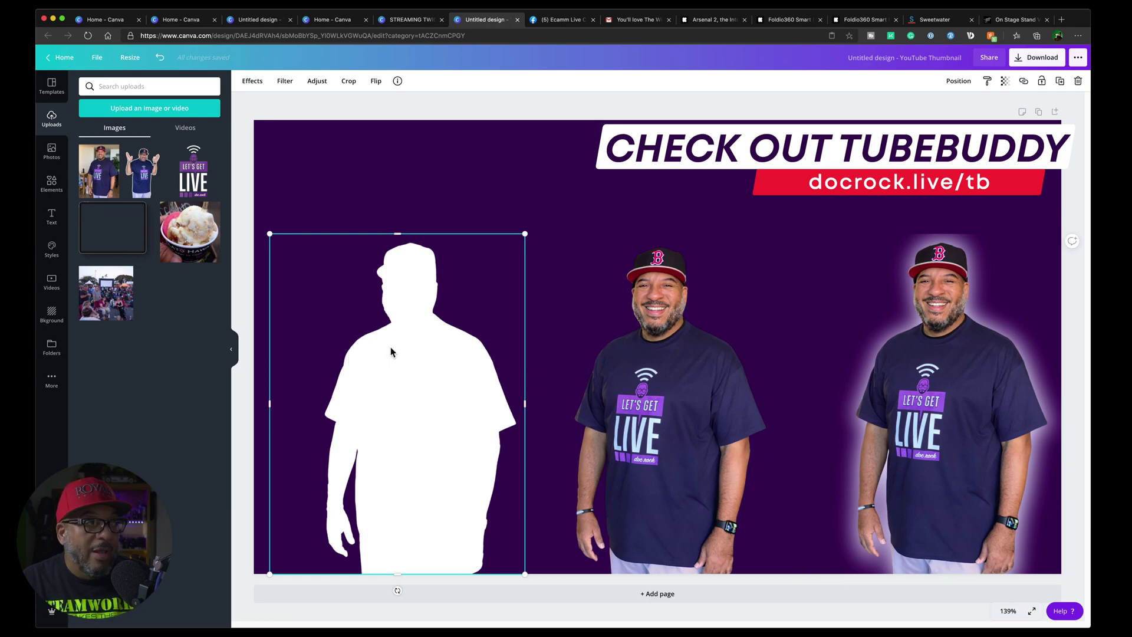
left_click(316, 82)
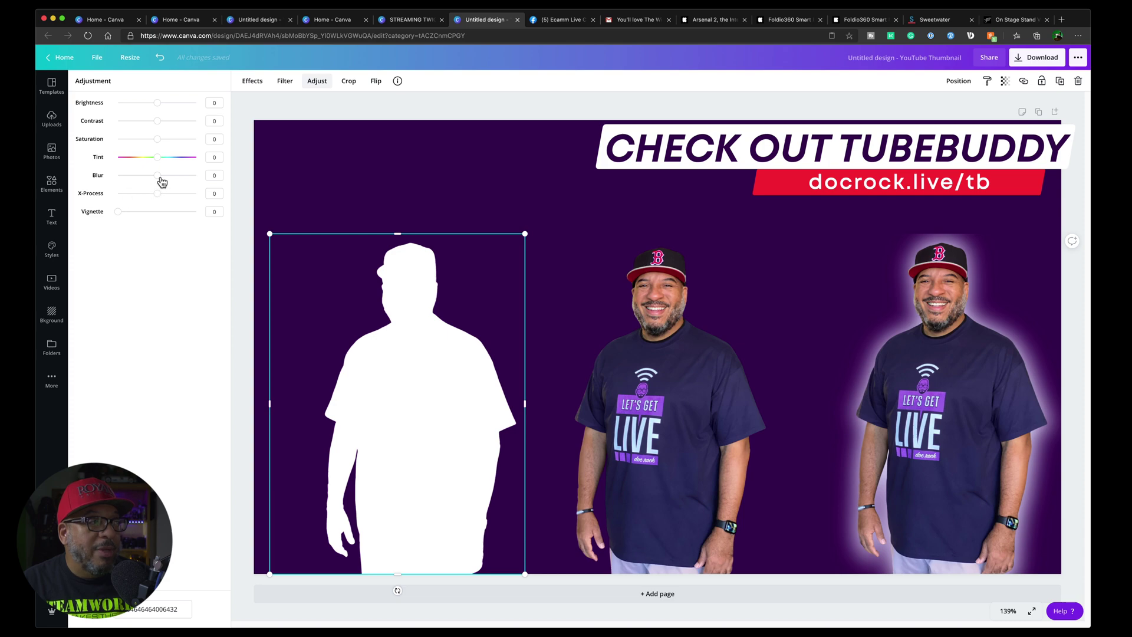
left_click_drag(161, 181, 188, 176)
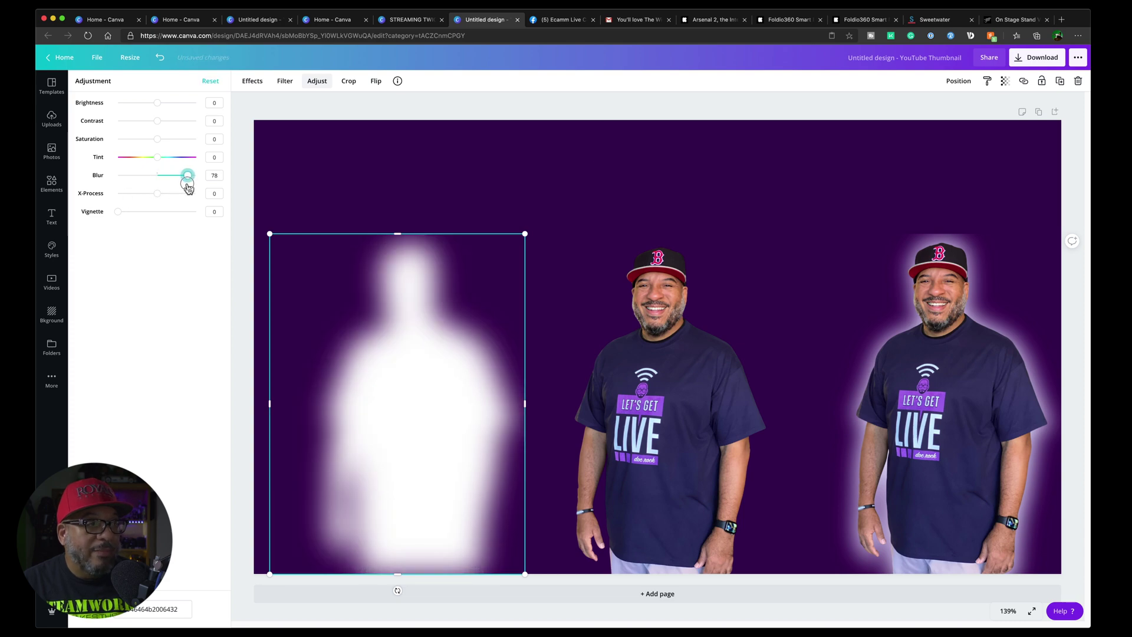
Position the middle portrait over the blurred white silhouette in the left half to create a glow
left_click_drag(551, 411, 301, 407)
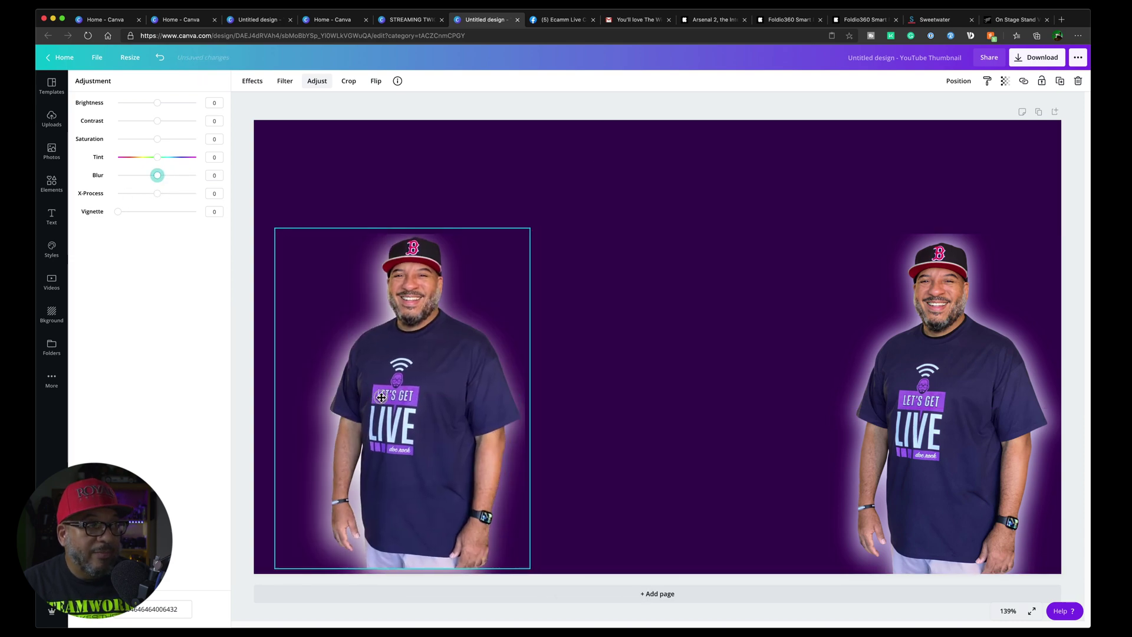
left_click_drag(381, 397, 379, 399)
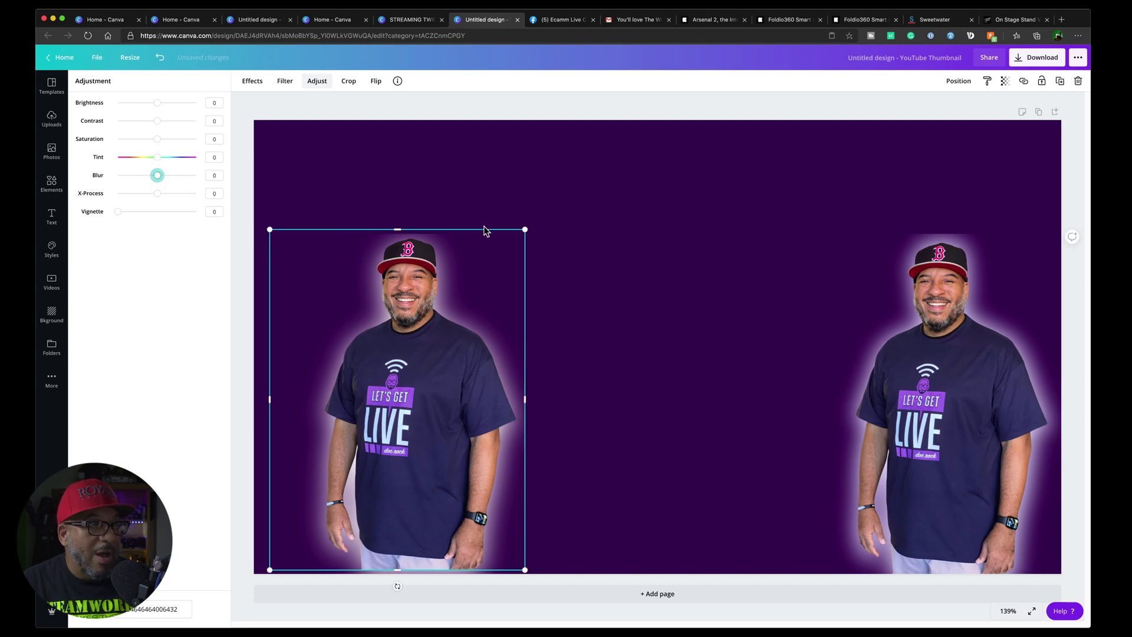
left_click(584, 291)
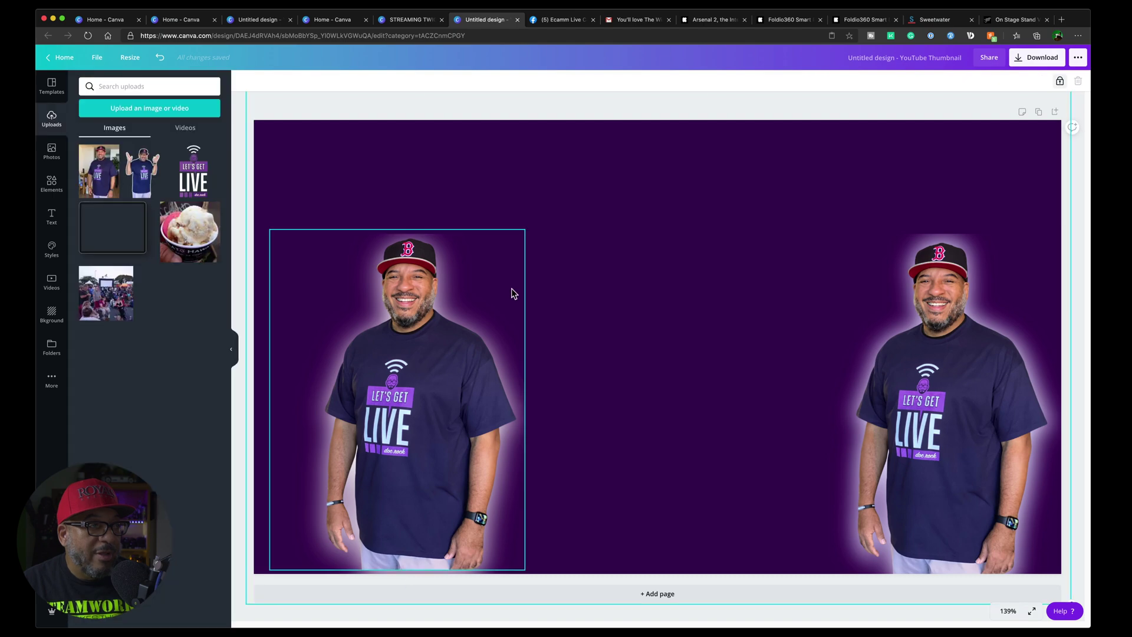
Crop the front left portrait slightly inward along its right edge, to where the sleeve ends
left_click(514, 293)
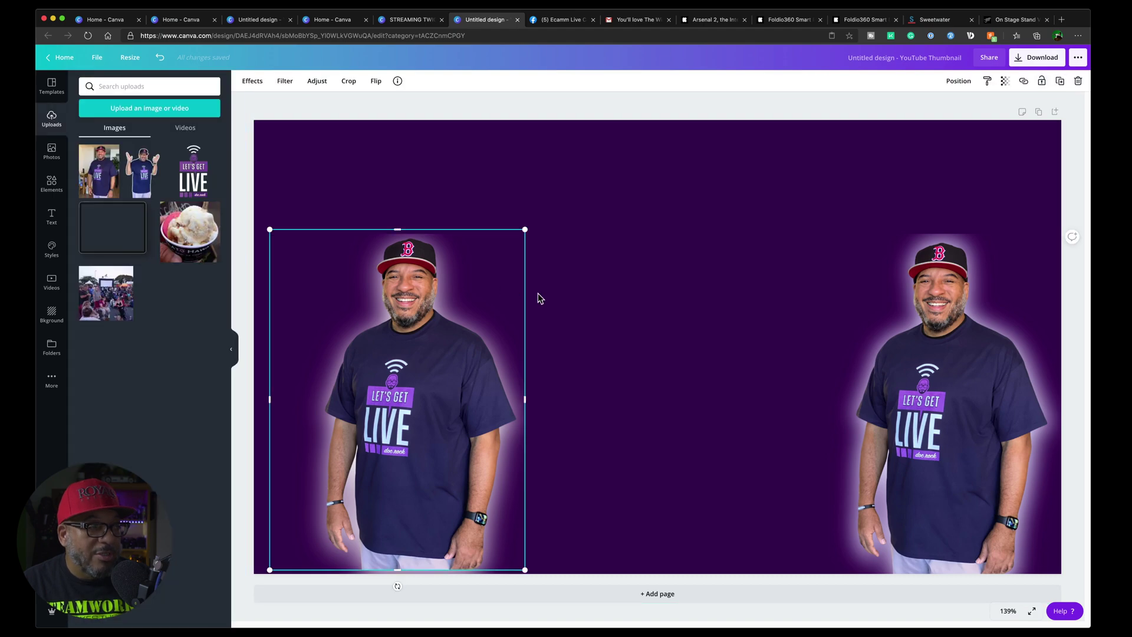
left_click(550, 380)
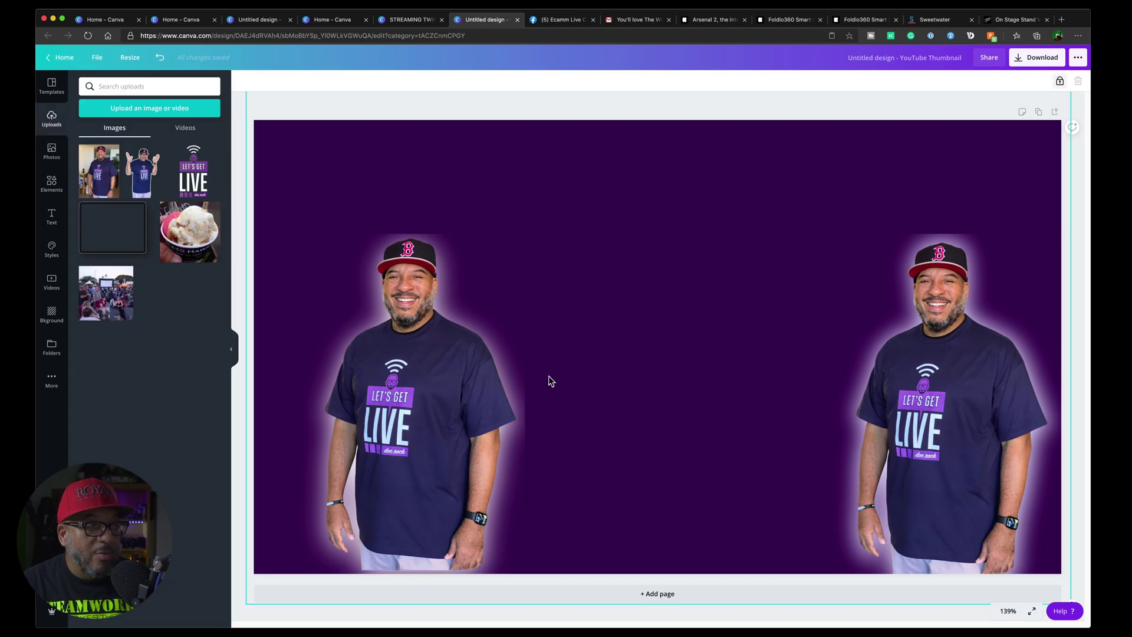
left_click(524, 395)
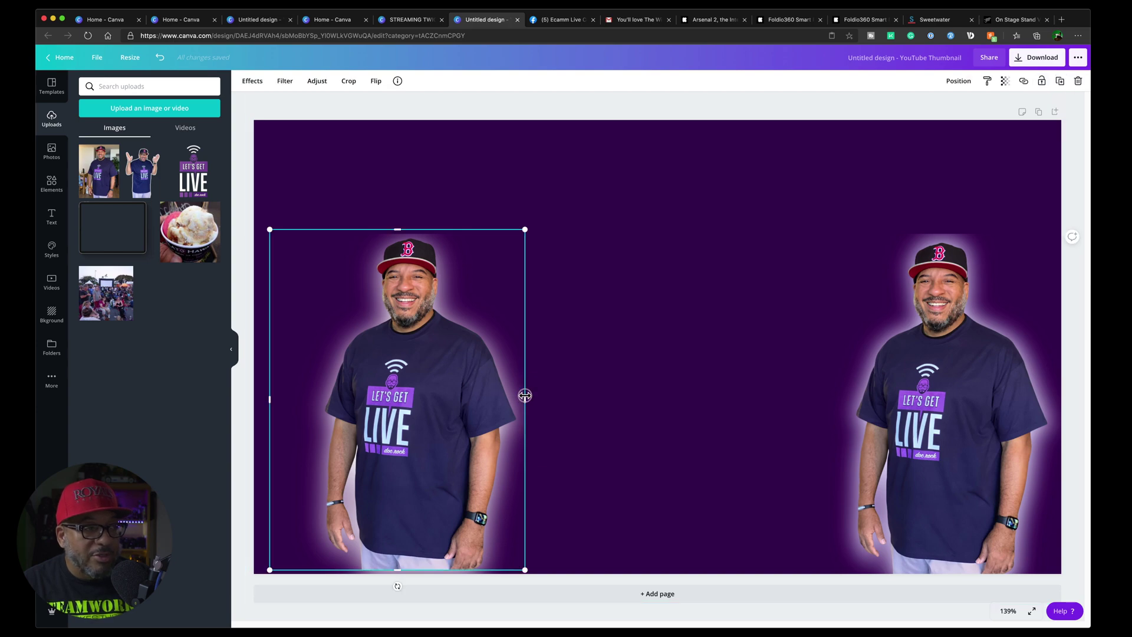
left_click_drag(520, 398, 518, 399)
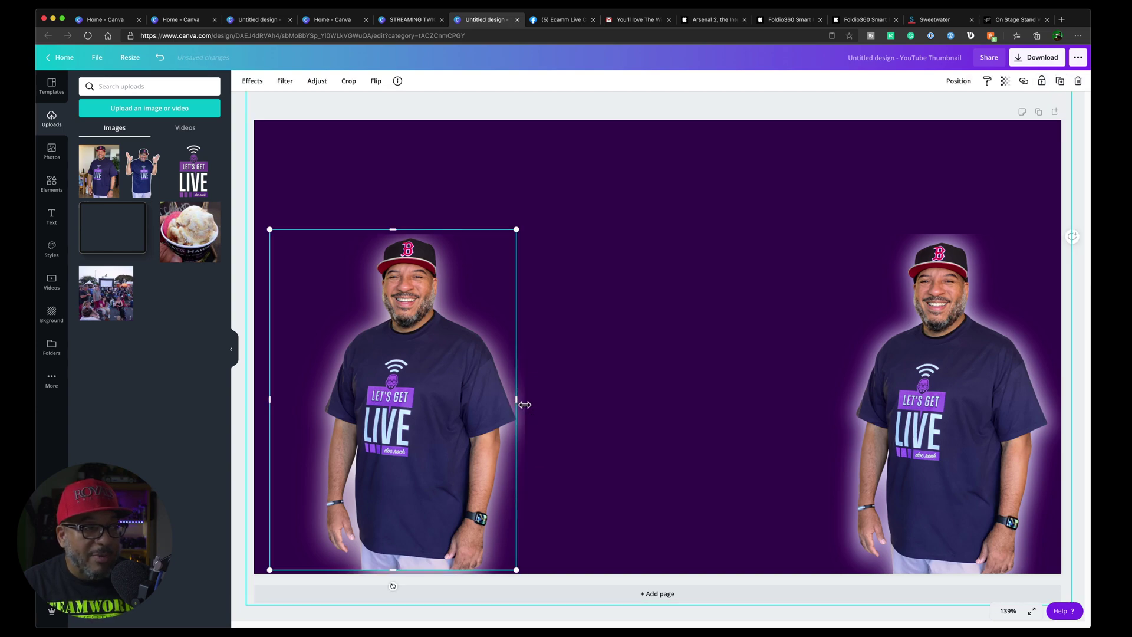
left_click(527, 407)
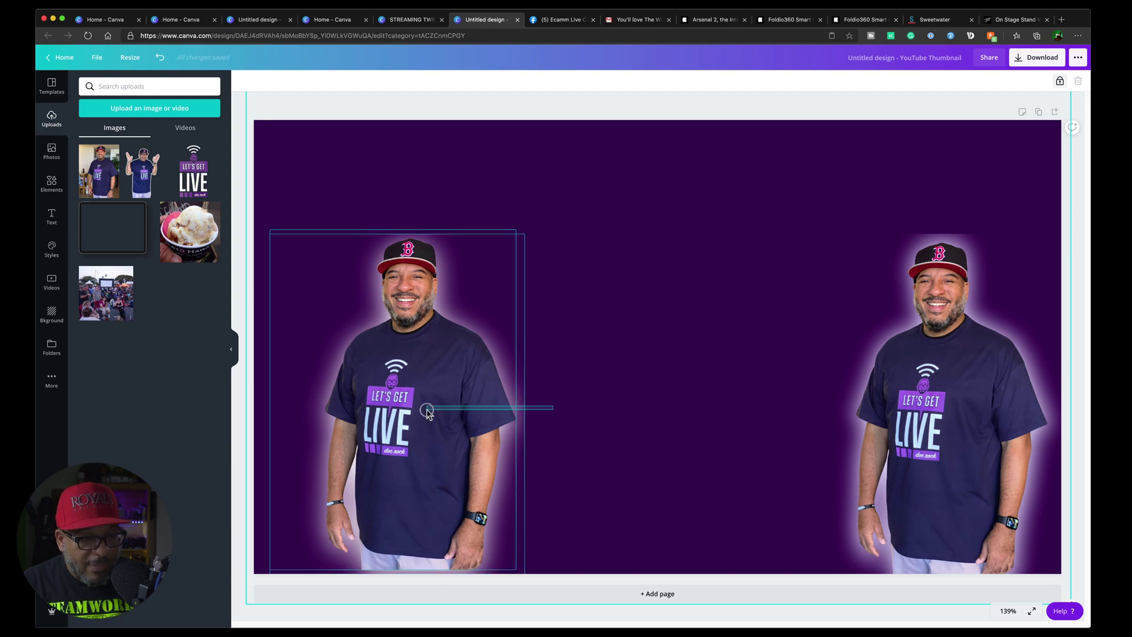
Try enlarging the blurred white silhouette behind the left portrait, and undo the resize
left_click(497, 420)
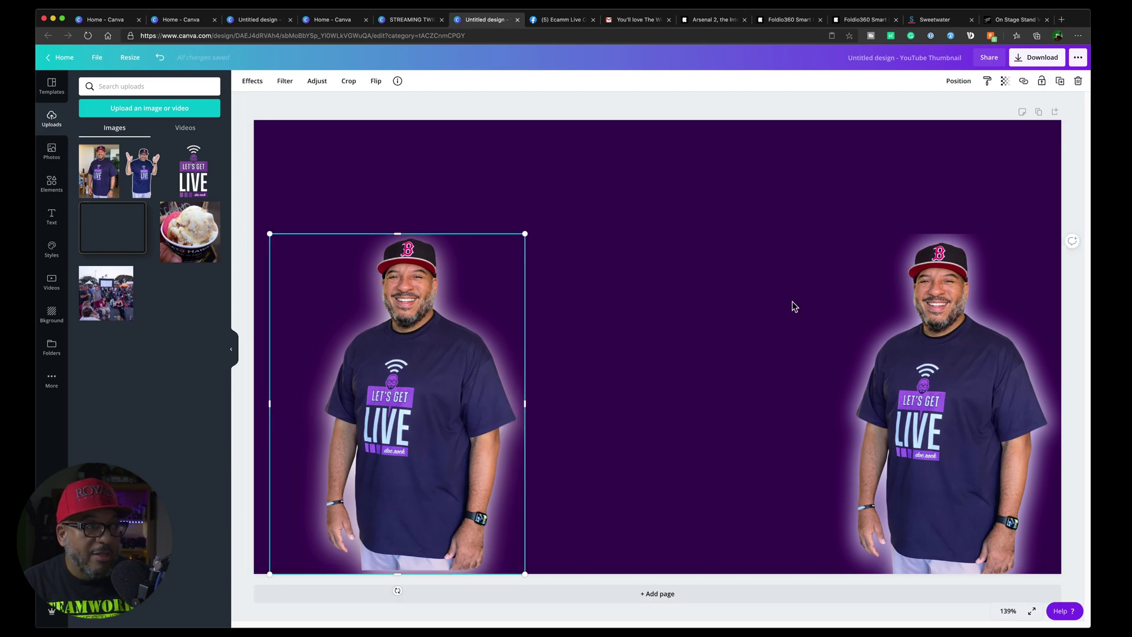
left_click_drag(525, 234, 606, 194)
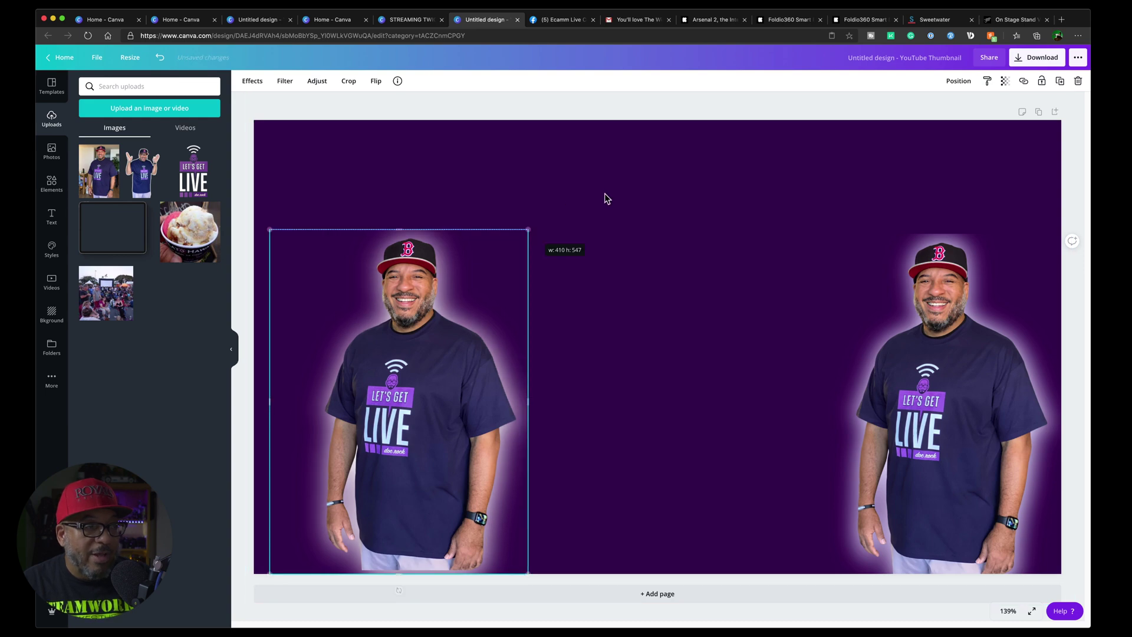
key("super+z")
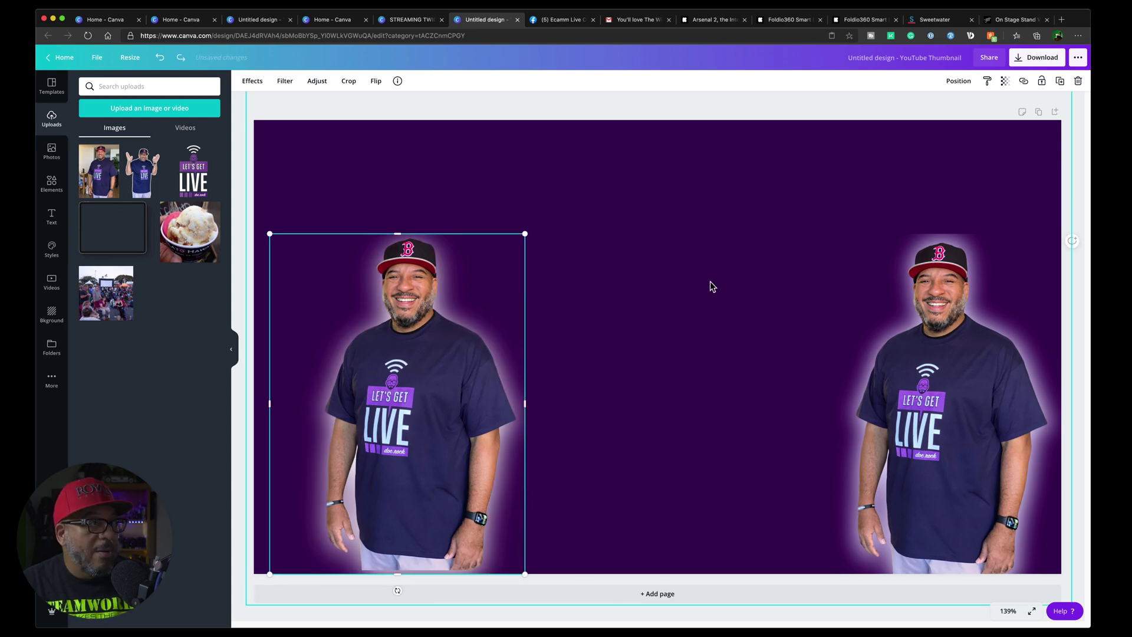
Reduce the Blur of the white silhouette behind the left portrait to 49
left_click(315, 82)
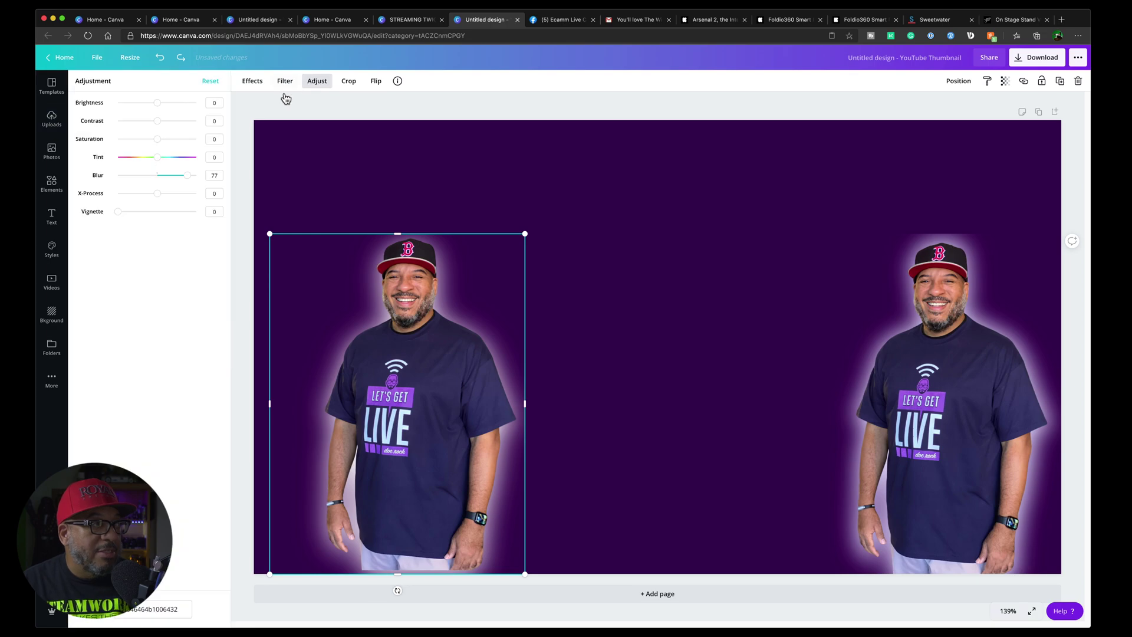
left_click_drag(189, 175, 177, 181)
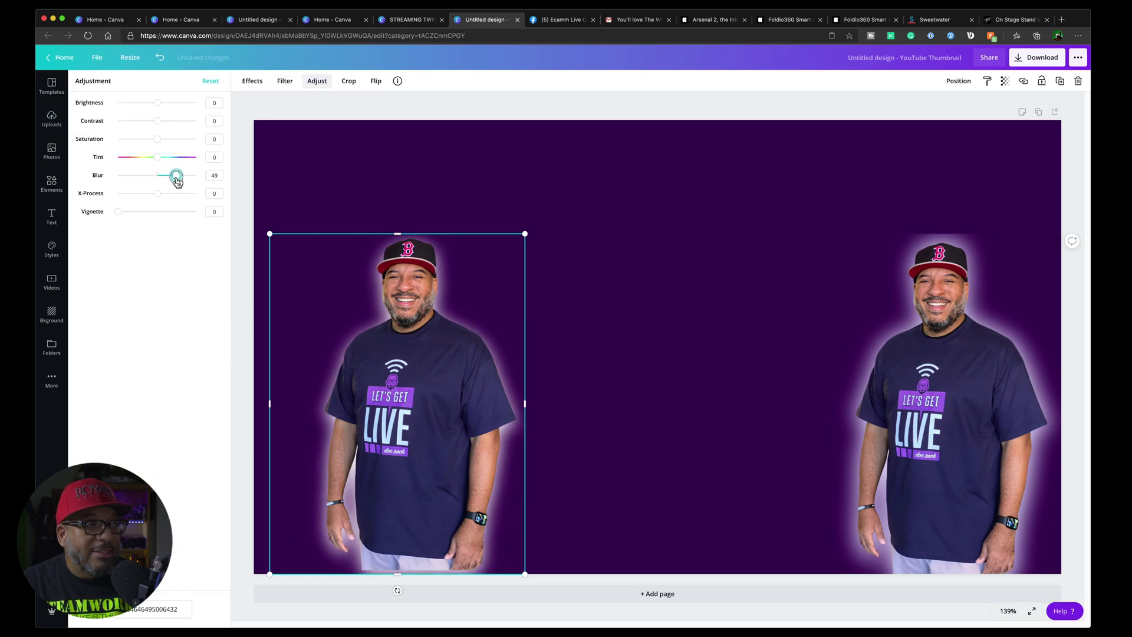
left_click(628, 283)
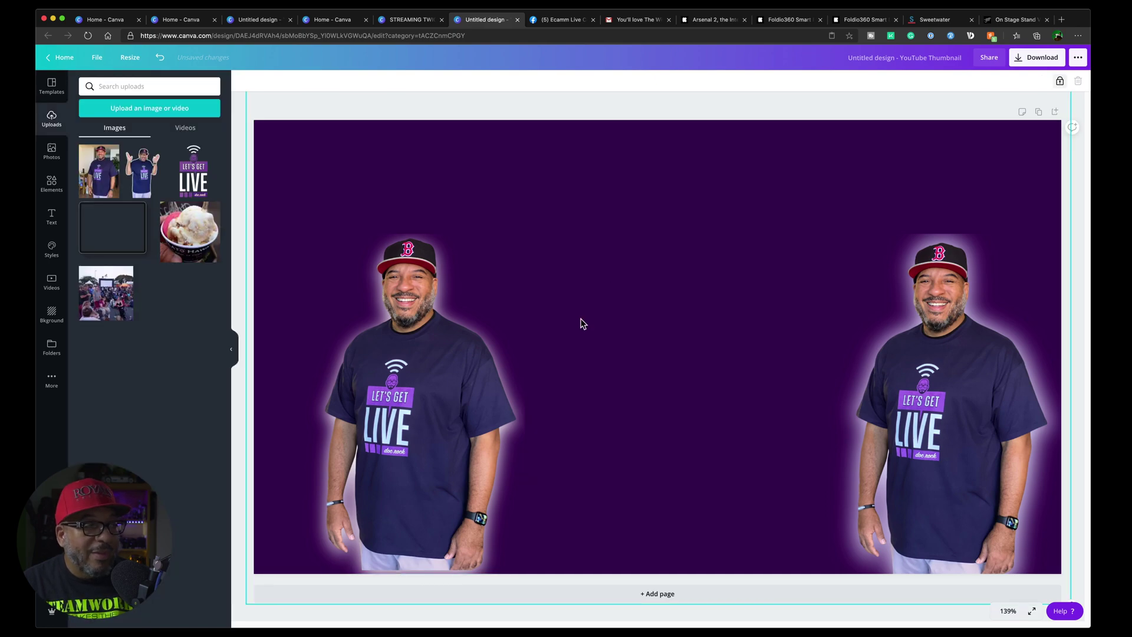
Delete the older glowing cutout in the page's right half, both its portrait and its blurred silhouette
left_click(438, 402)
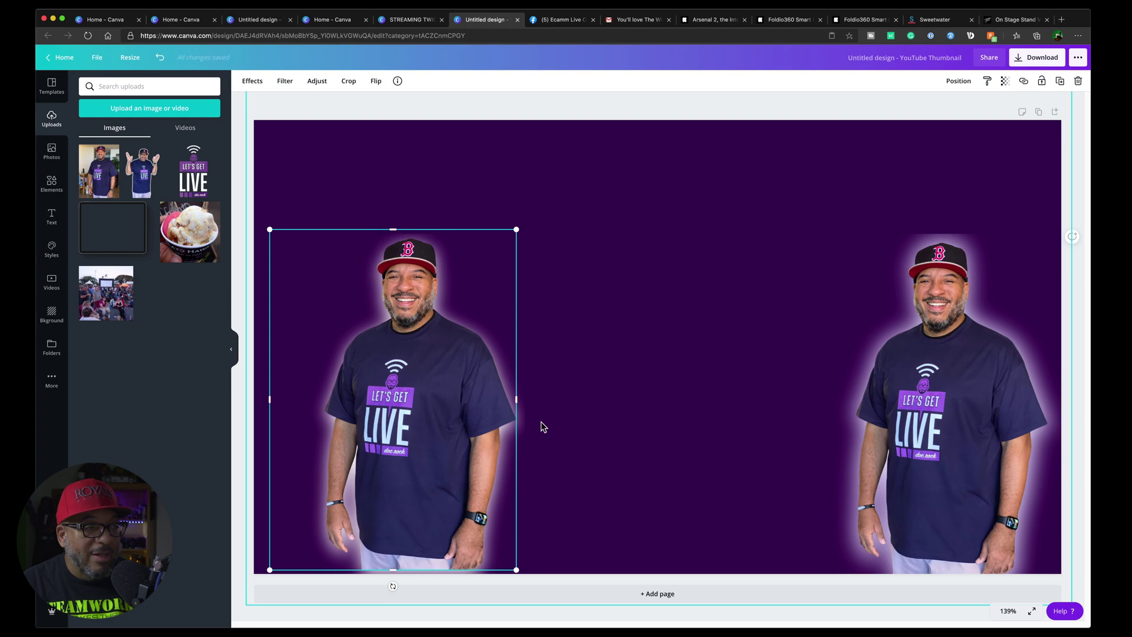
left_click(902, 403)
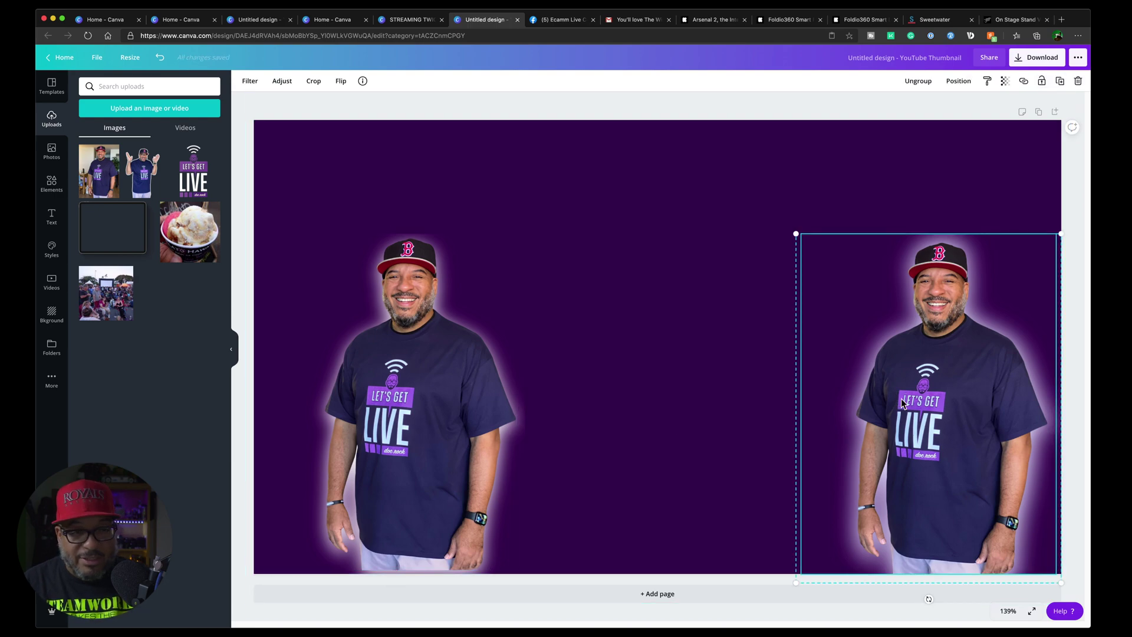
left_click(902, 403)
key("Delete")
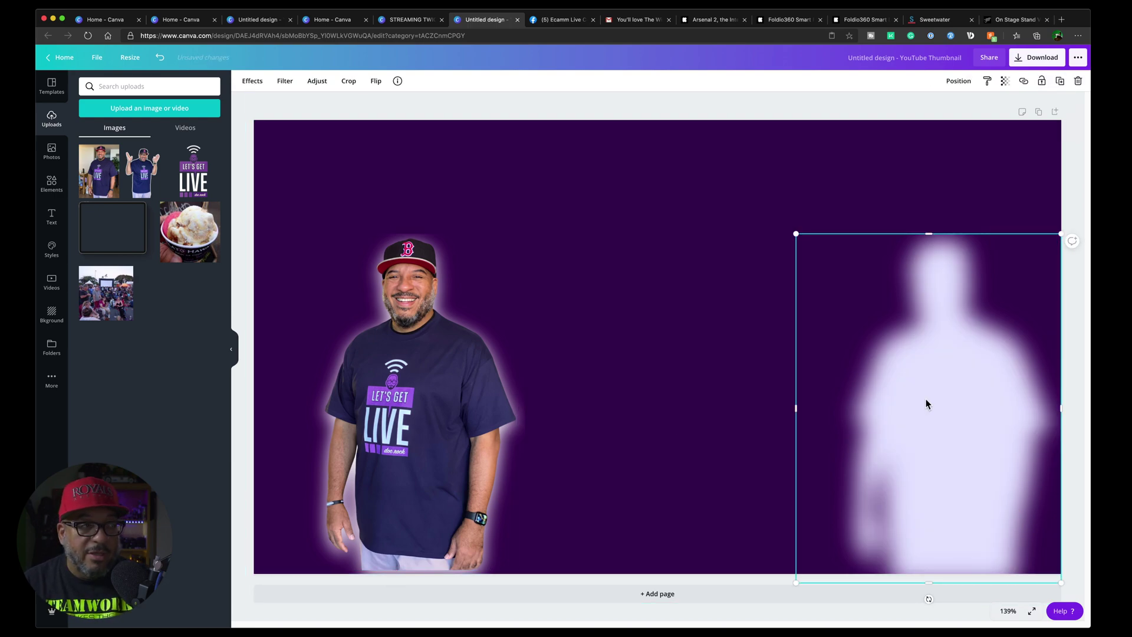
key("Delete")
Move the remaining portrait and its silhouette together to the page's right edge and enlarge them to fill the page height
left_click_drag(662, 429, 253, 420)
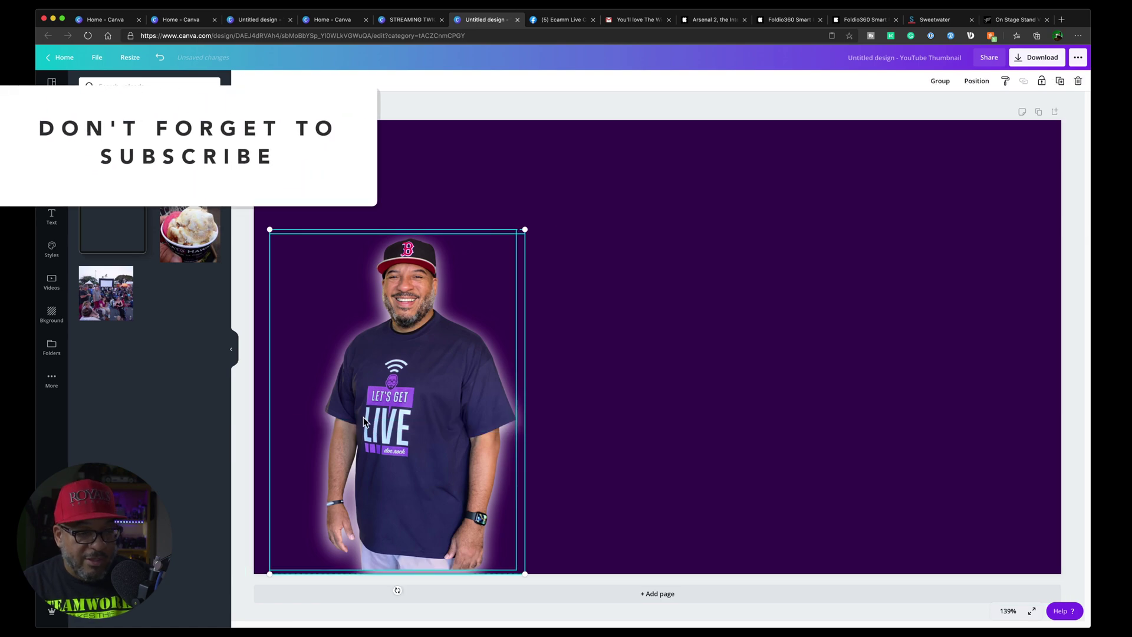
left_click_drag(479, 427, 913, 466)
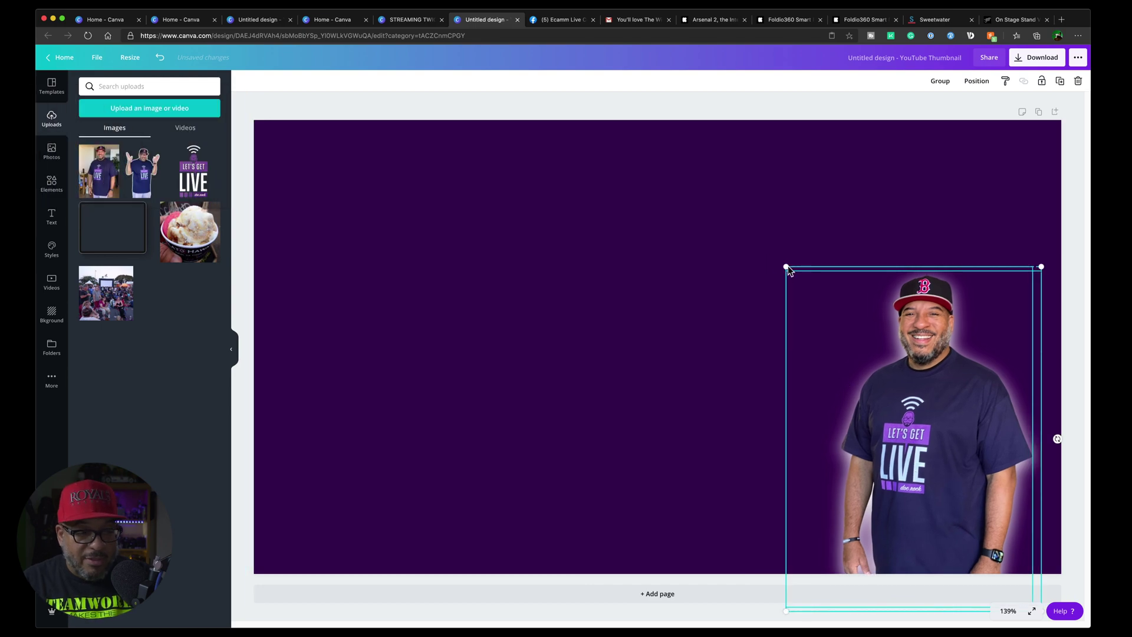
left_click_drag(788, 267, 653, 130)
key("shift+Right")
key("shift+Right")
key("shift+Right")
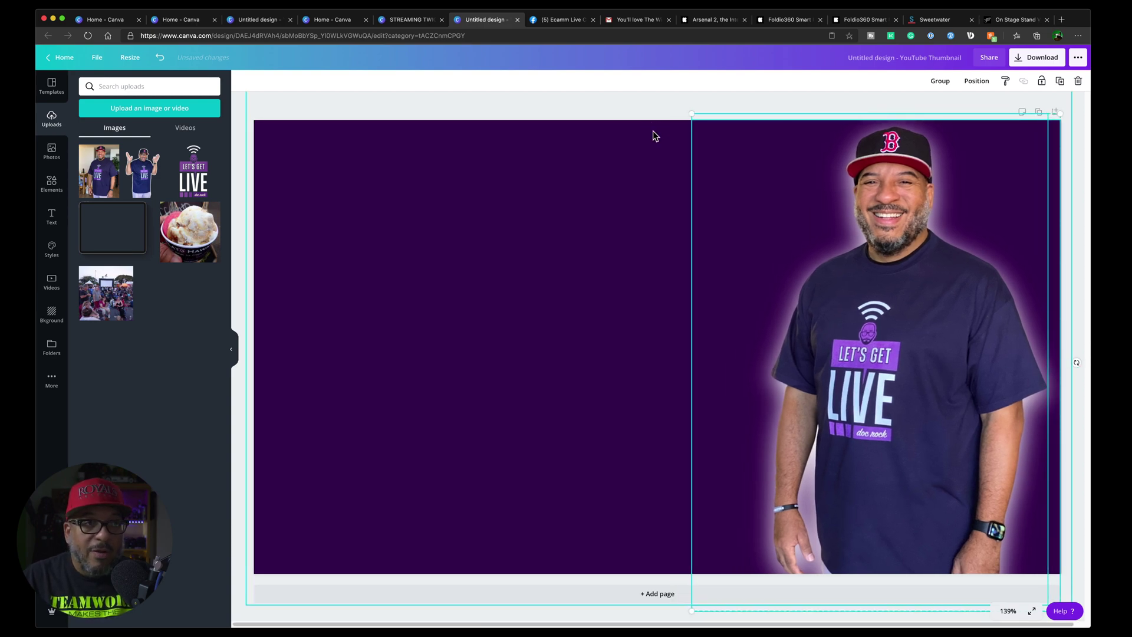
left_click(642, 106)
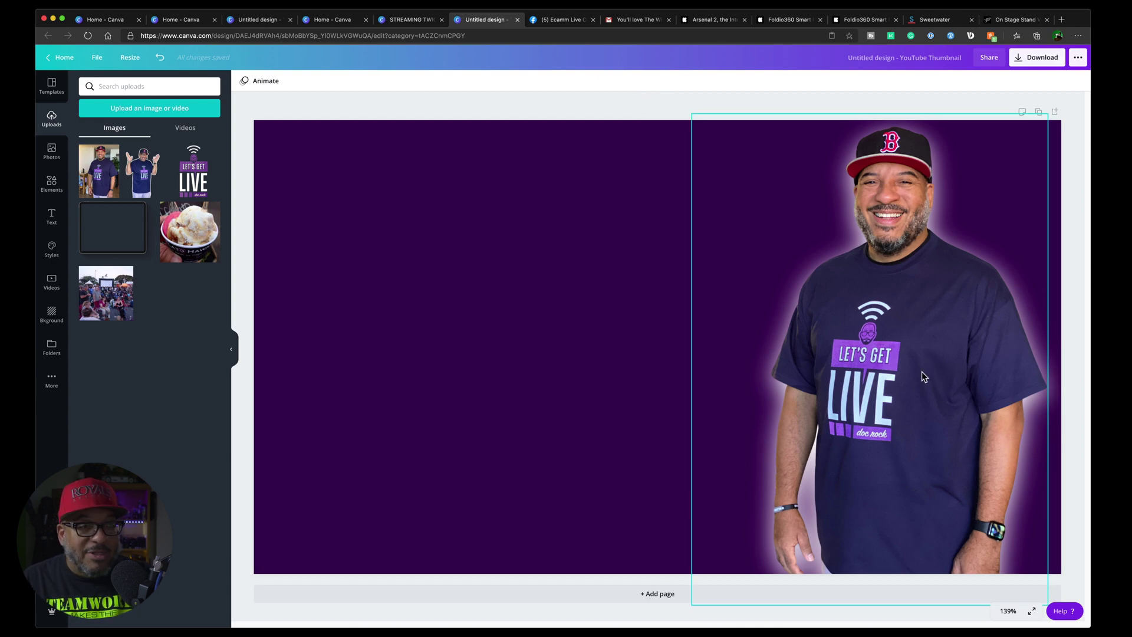
Shift the portrait and its silhouette up together and shrink them slightly, keeping them against the page's right edge
mouse_move(921, 374)
left_mouse_down()
mouse_move(921, 340)
mouse_move(924, 371)
left_mouse_up()
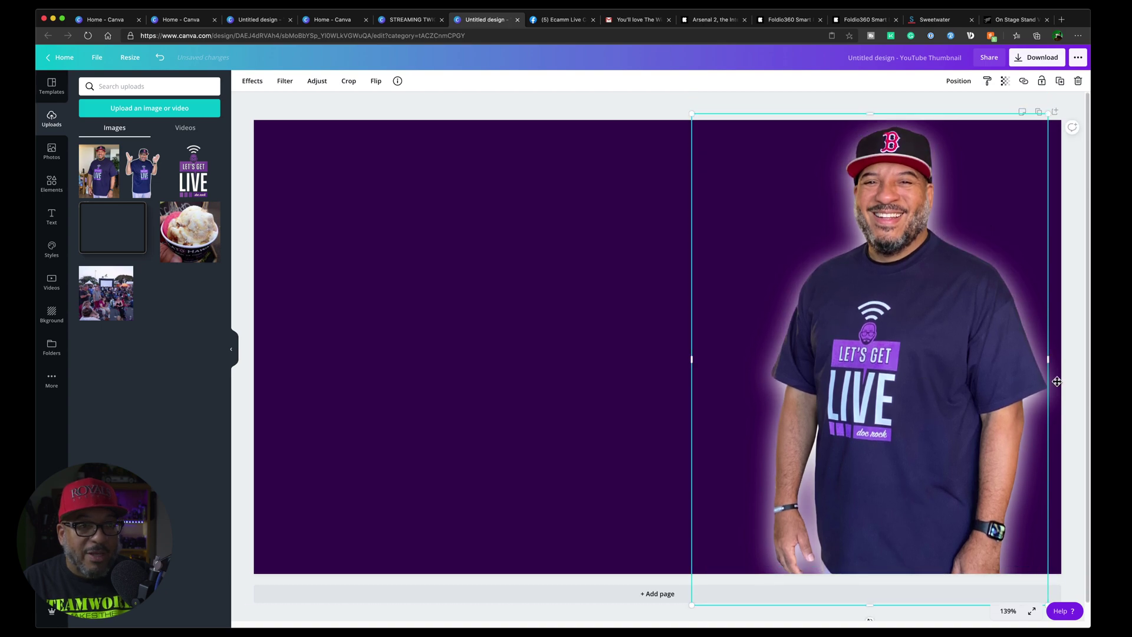
left_click(972, 387, "shift")
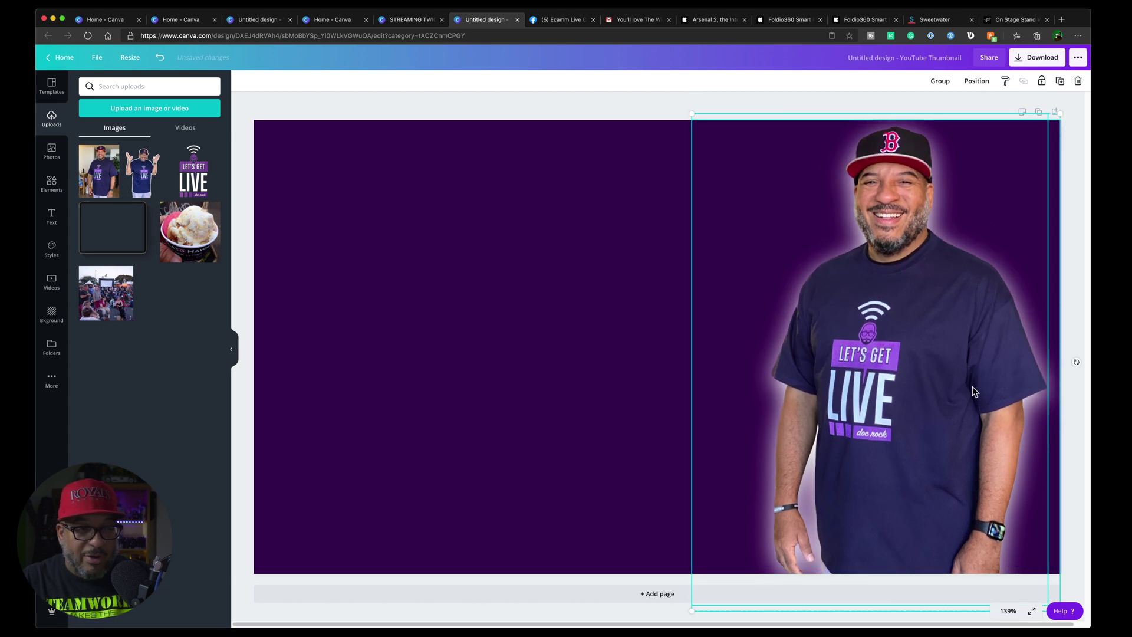
key("shift+Up")
key("shift+Up")
key("shift+Up")
key("shift+Up")
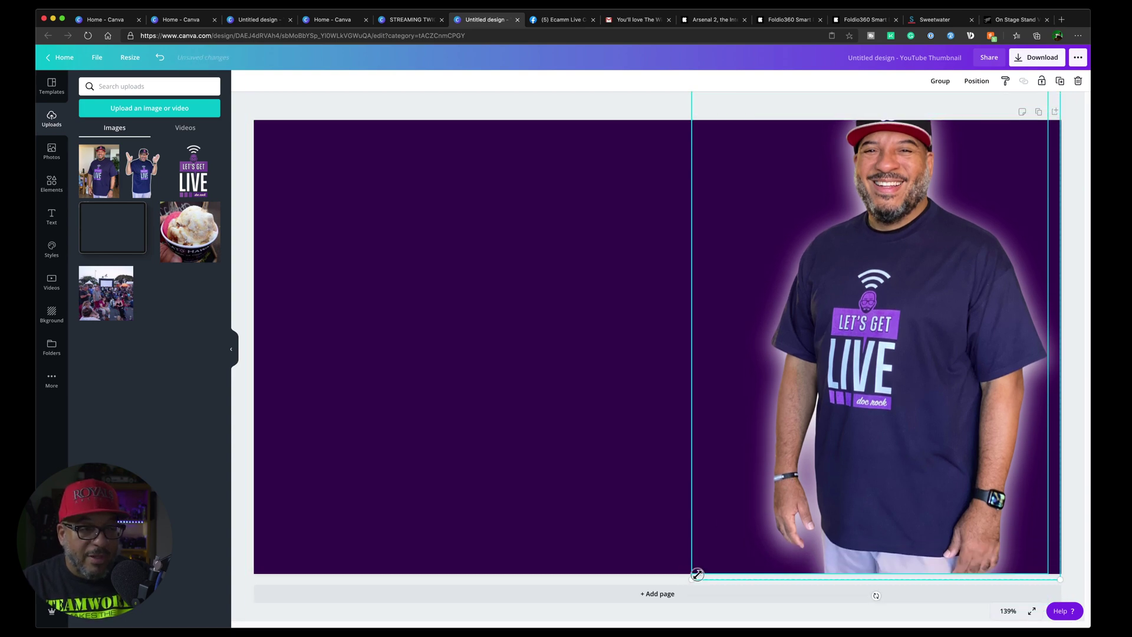
left_click_drag(697, 574, 707, 565)
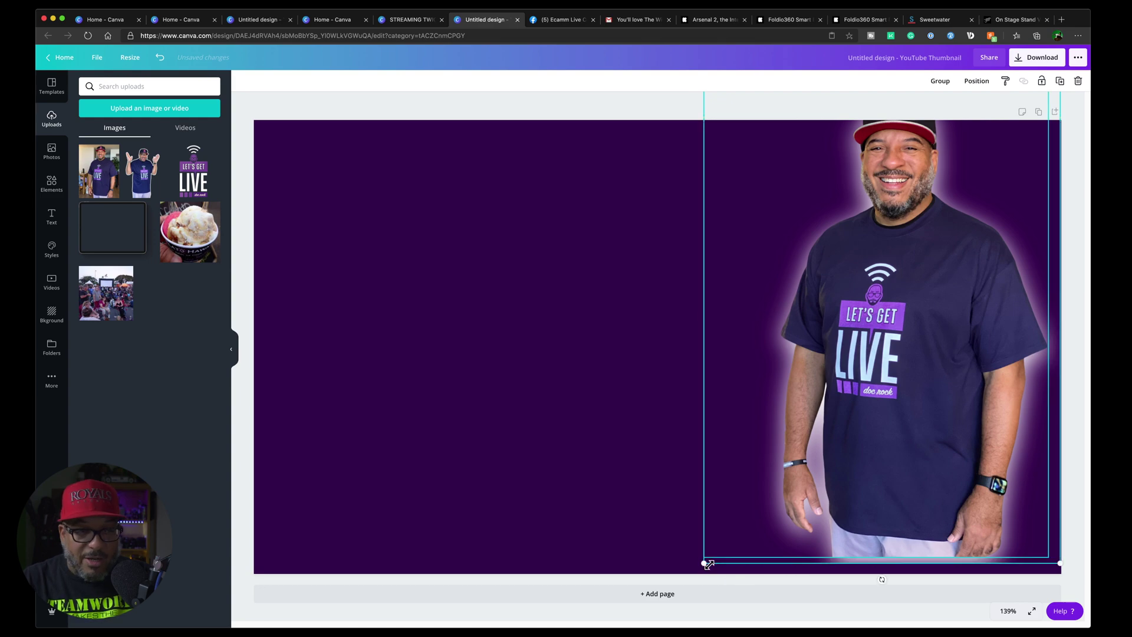
Lower the portrait and silhouette together until the whole cap fits just below the page's top edge
key("shift+Down")
key("shift+Down")
key("shift+Down")
key("shift+Down")
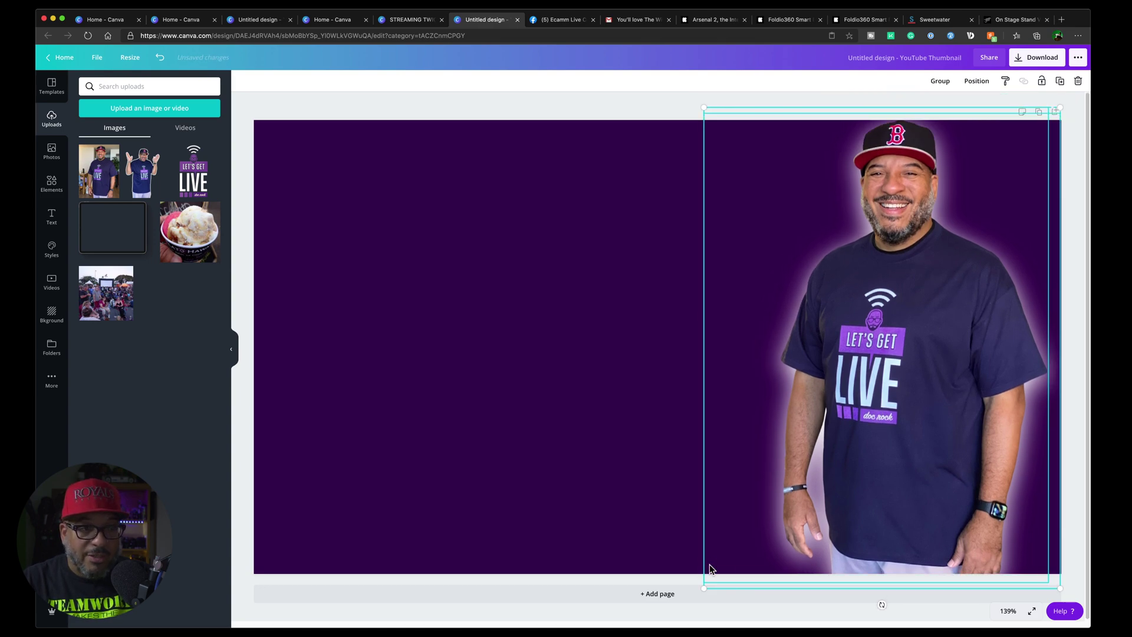
key("shift+Down")
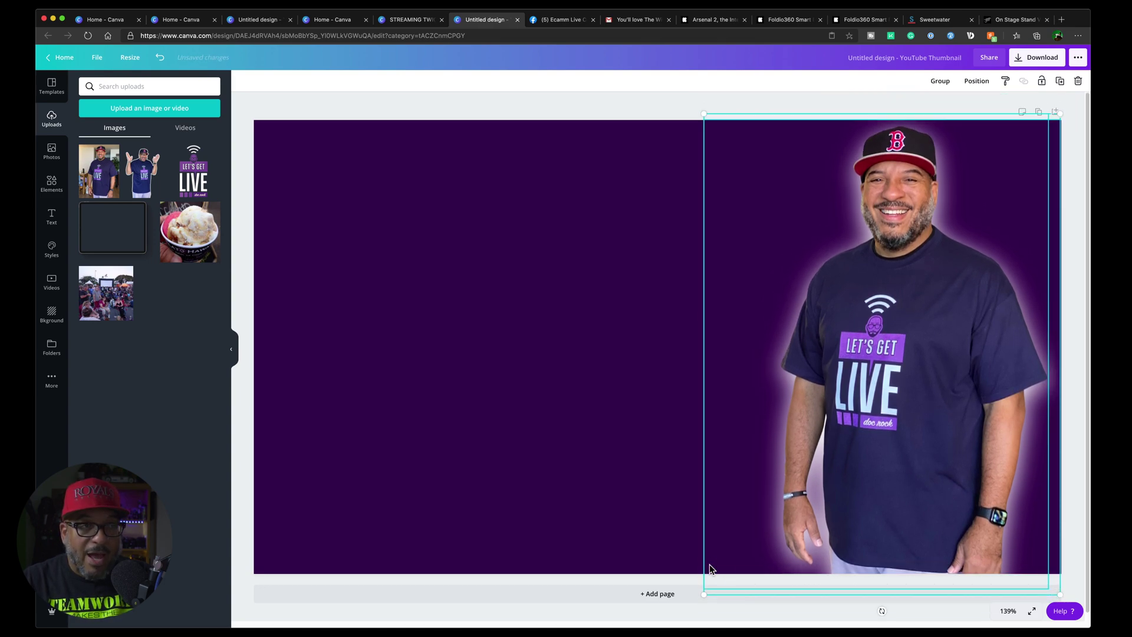
key("Down")
key("Down")
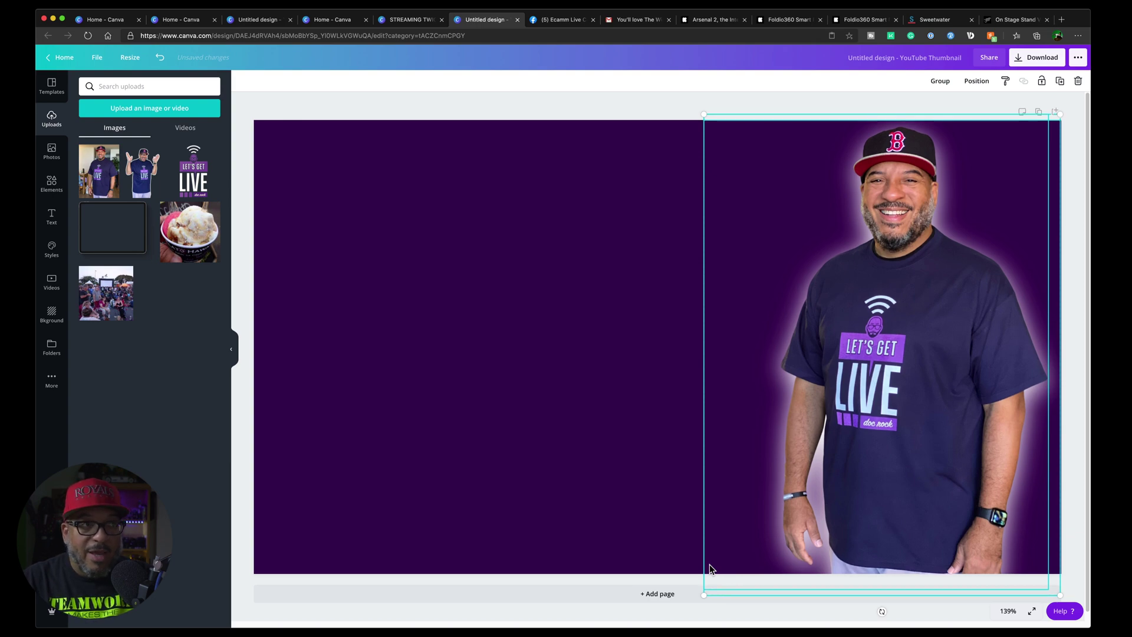
left_click(488, 112)
Add the uploaded LET'S GET LIVE logo, shrink it to a small badge and place it in the page's upper-left corner
left_click(192, 171)
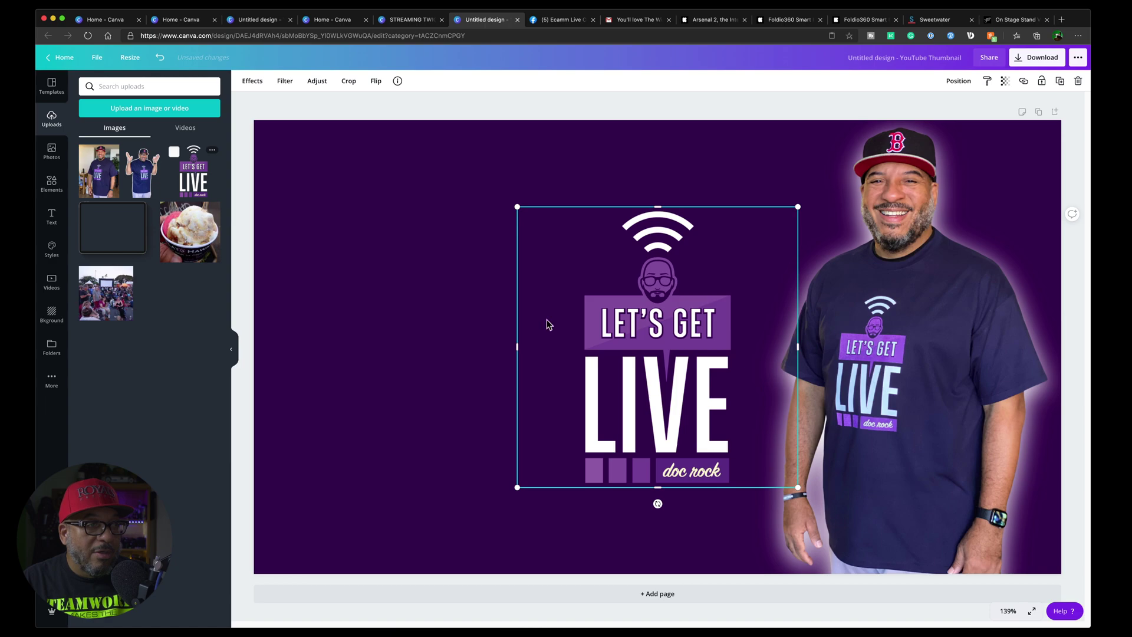
left_click_drag(648, 336, 370, 250)
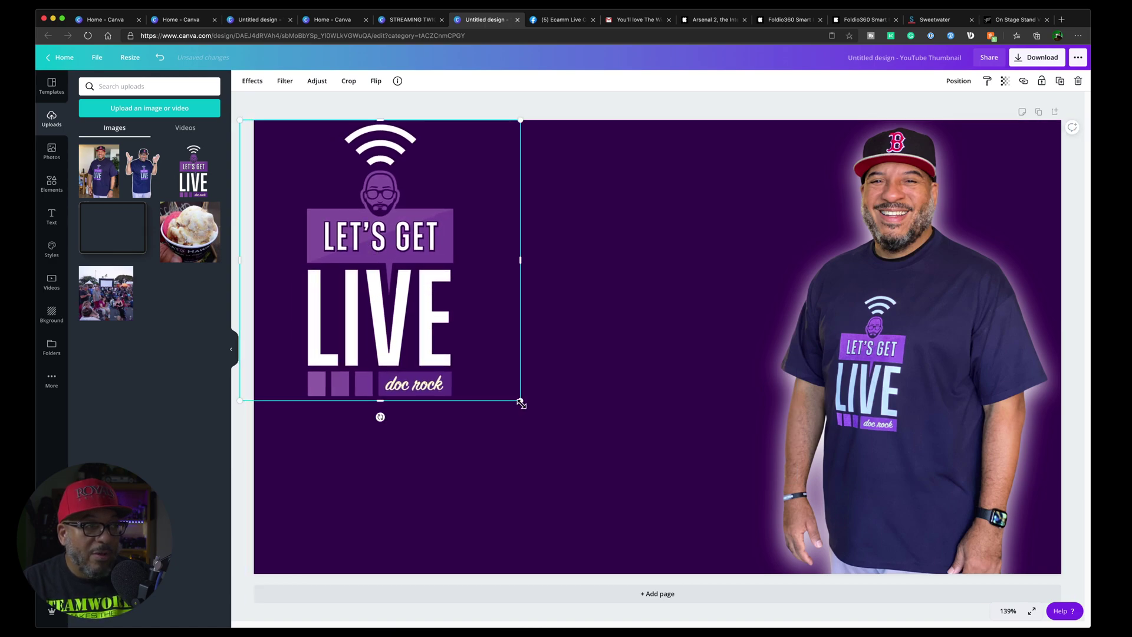
left_click_drag(521, 403, 316, 196)
left_click_drag(289, 154, 307, 159)
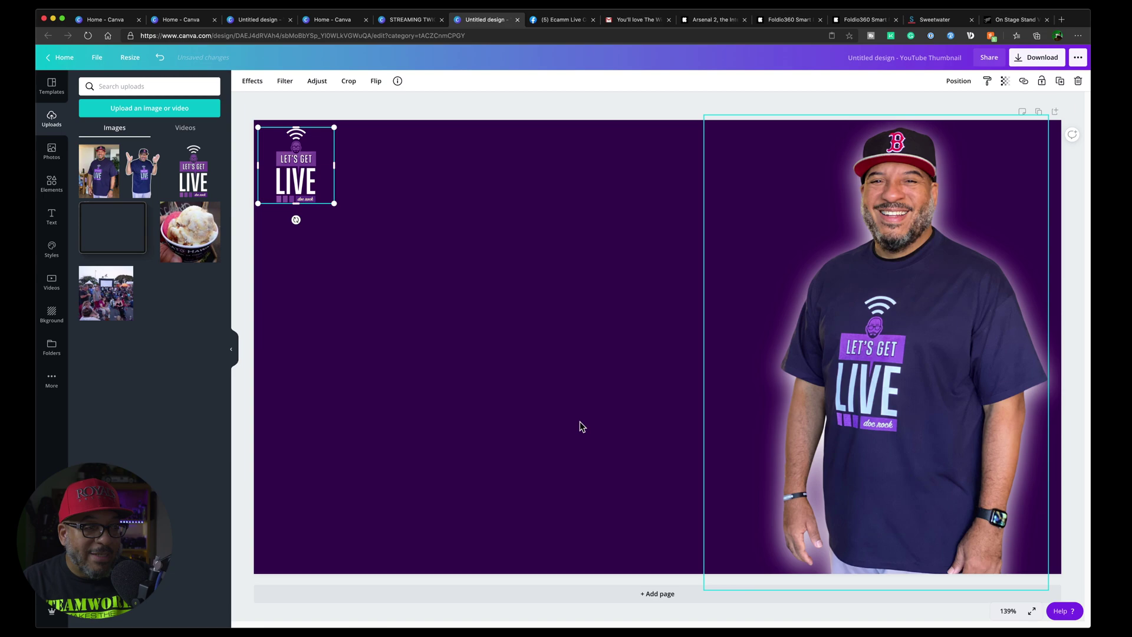